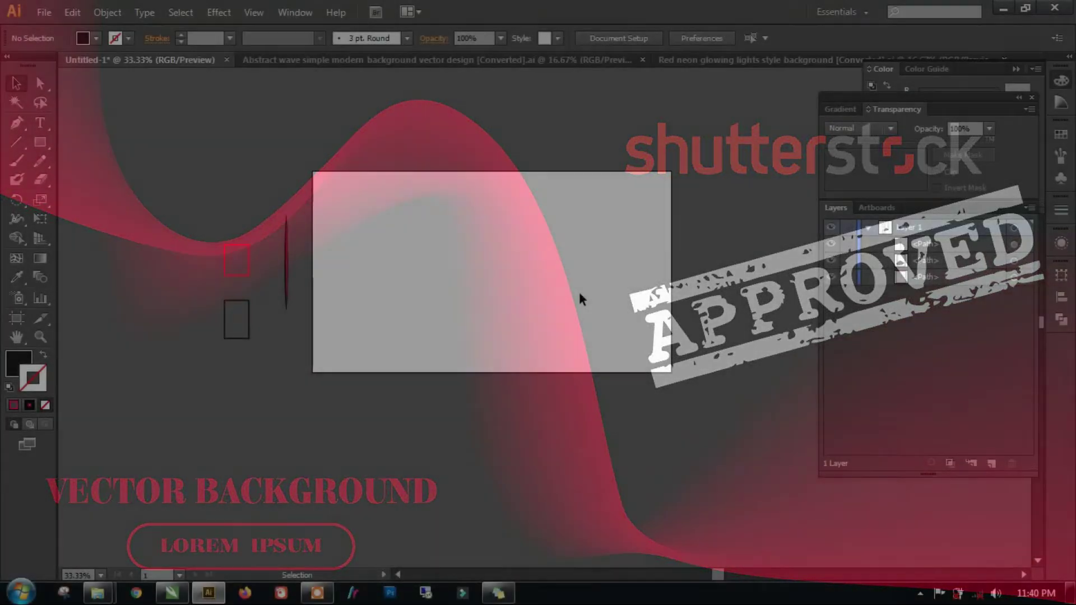
Step: Draw a 1366 × 768 px rectangle with the Rectangle tool
scroll(358, 290, "up", 1)
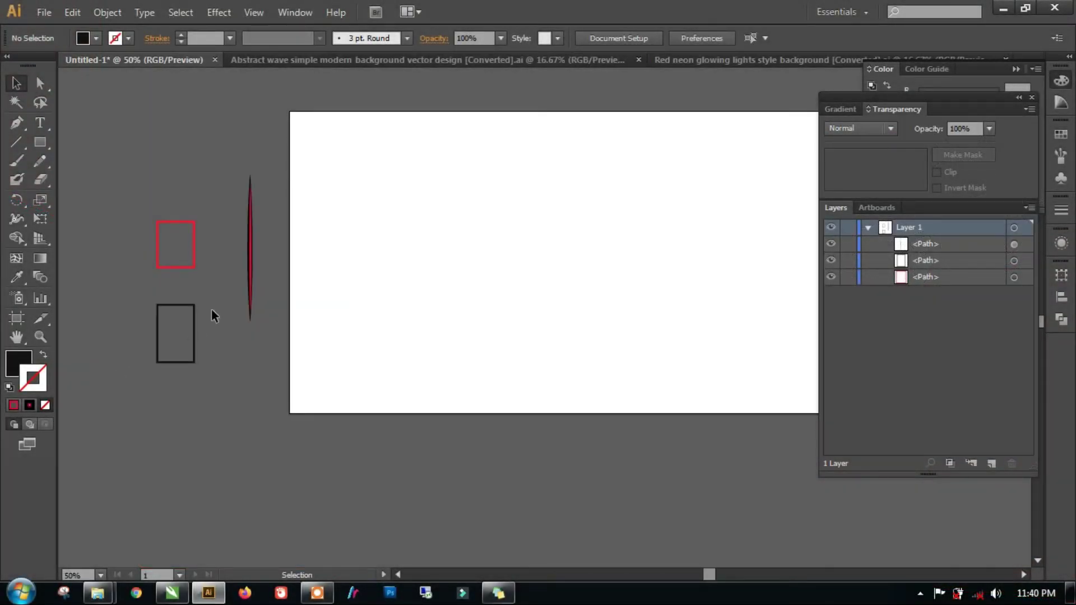
left_click(41, 147)
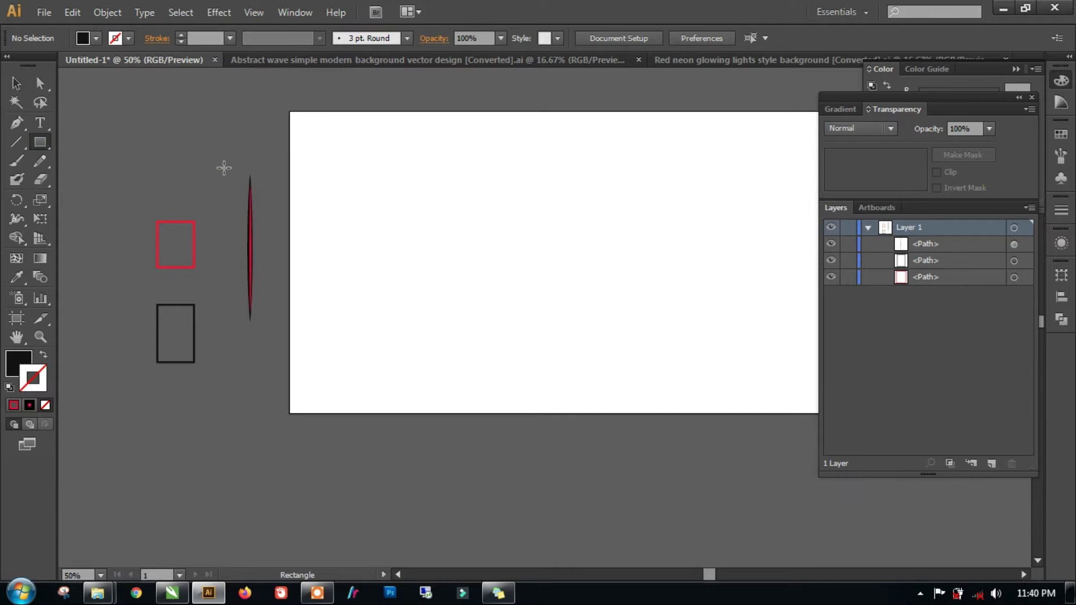
left_click(223, 166)
type("1366")
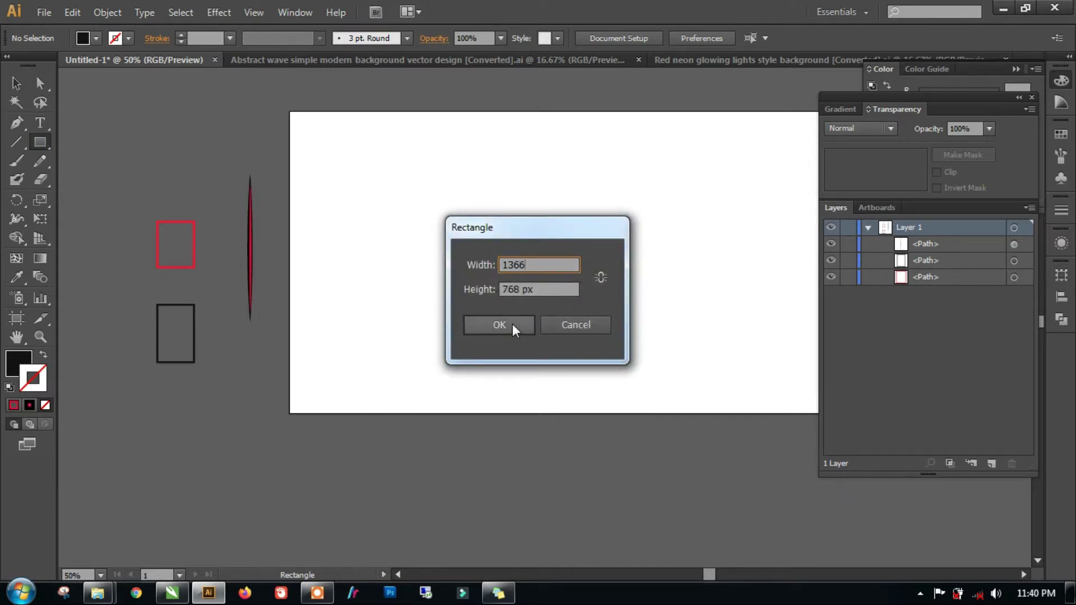
left_click(512, 324)
Step: Center the black rectangle horizontally and vertically on the artboard
key("v")
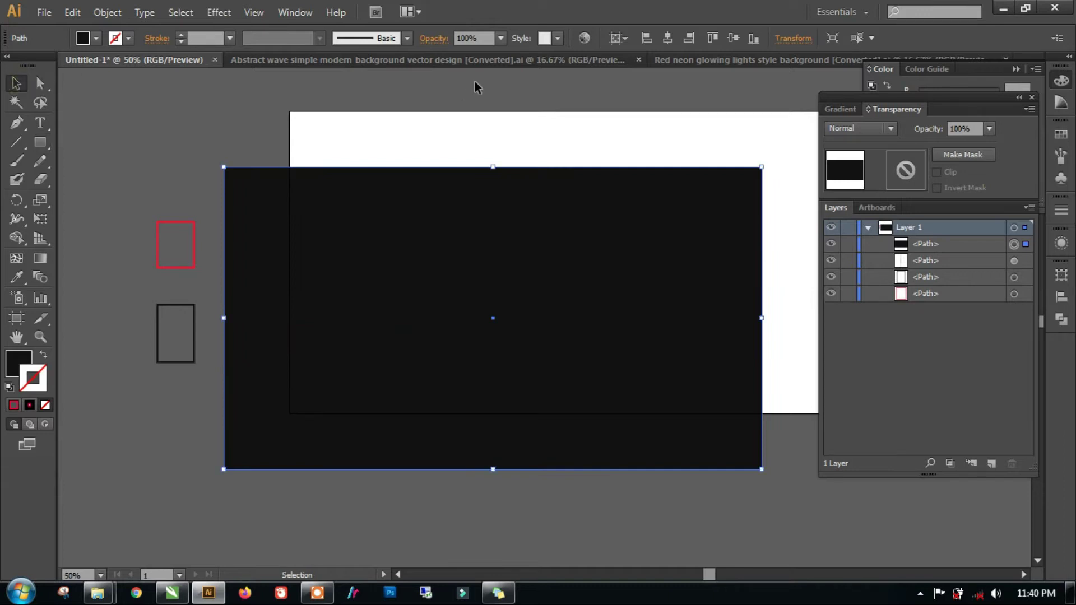
left_click(667, 37)
left_click(733, 38)
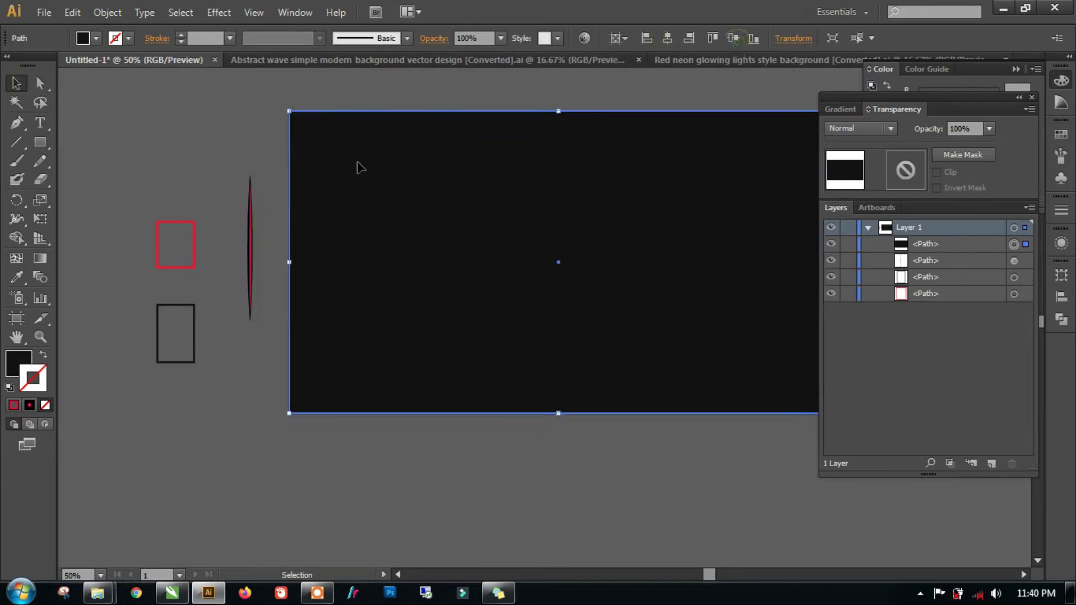
left_click(234, 125)
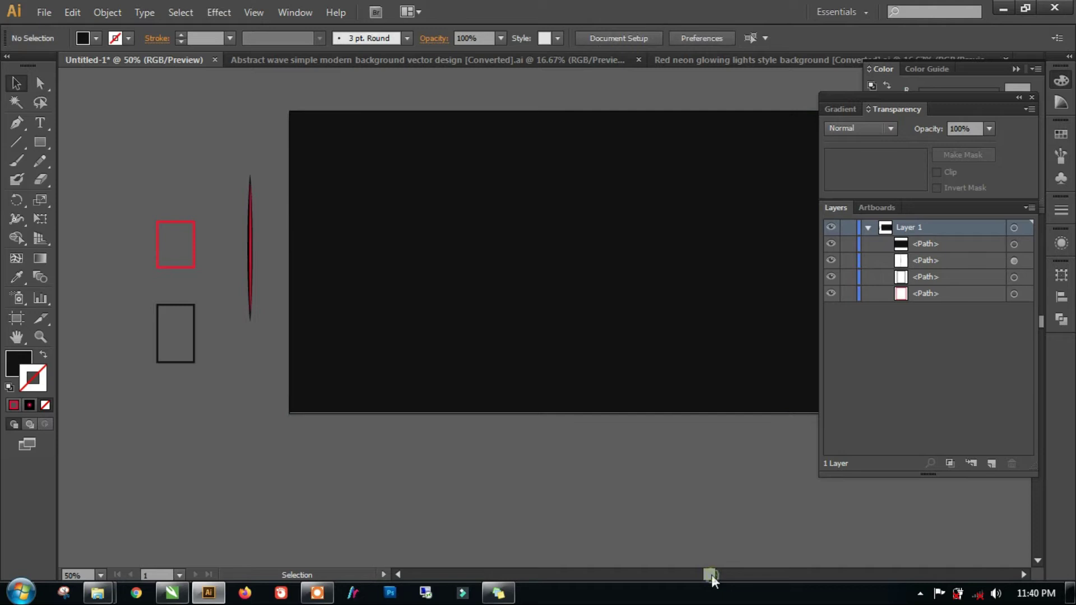
left_click_drag(711, 574, 714, 575)
left_click(581, 312)
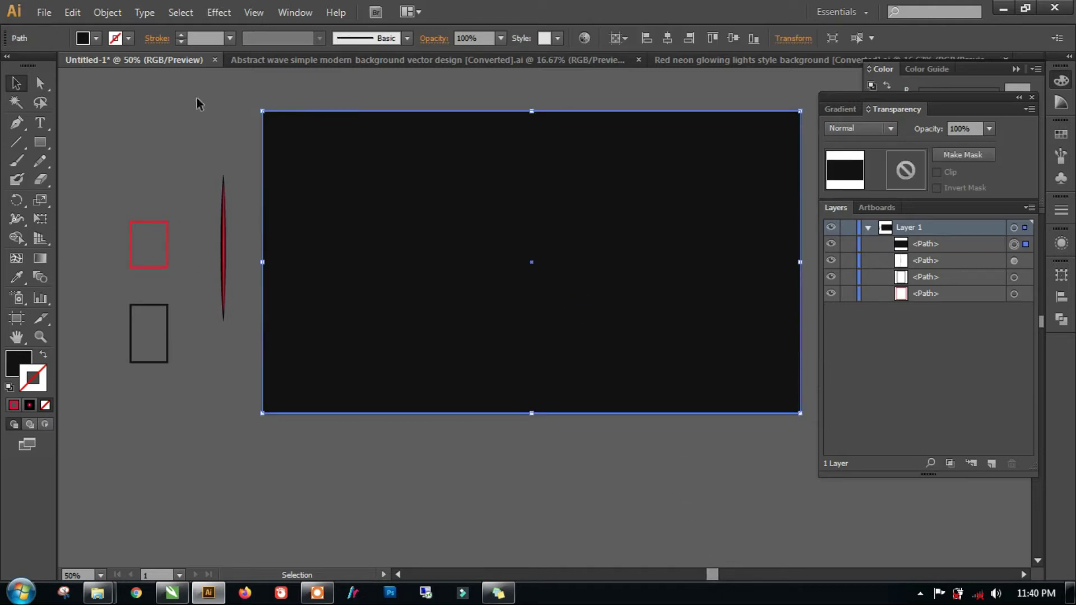
left_click(146, 115)
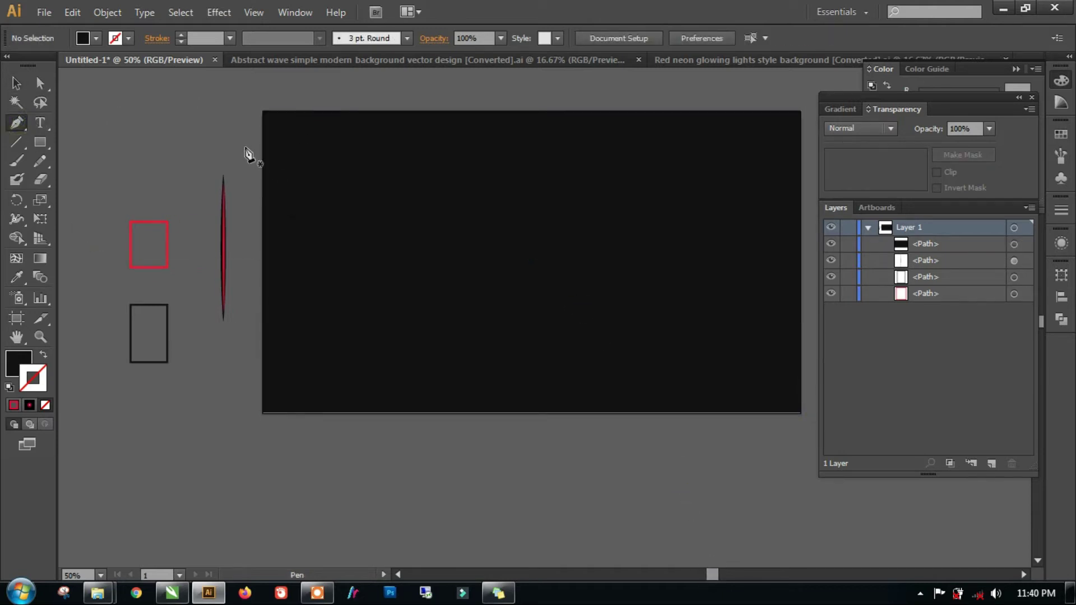
Step: Draw an S-shaped wave with the Pen tool from top-left to past the bottom-right edge
left_click(241, 110)
mouse_move(328, 262)
left_mouse_down()
mouse_move(350, 273)
mouse_move(398, 272)
left_mouse_up()
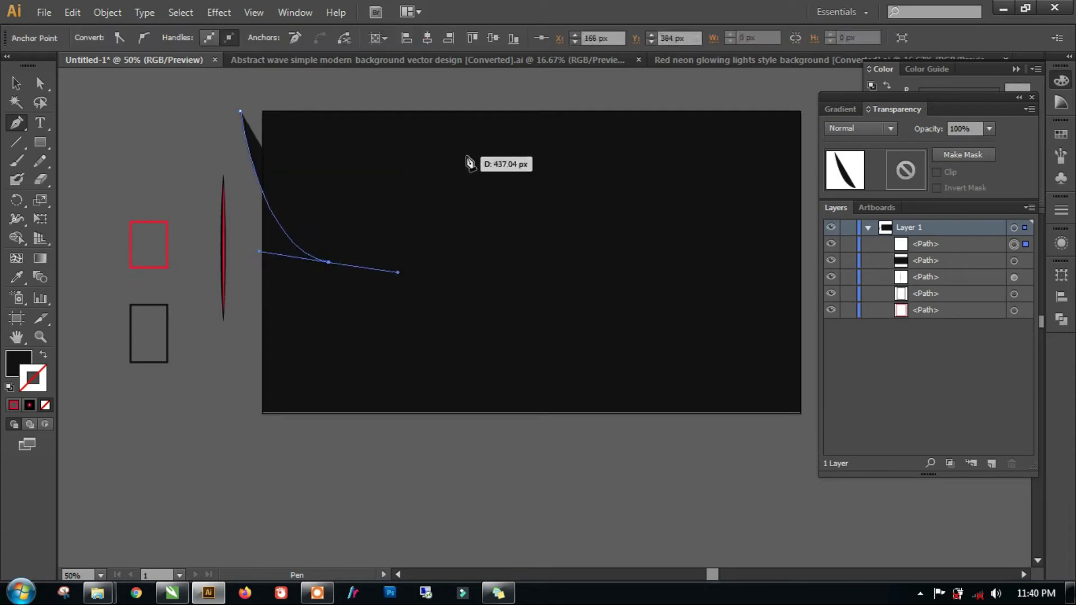
left_click_drag(482, 150, 560, 162)
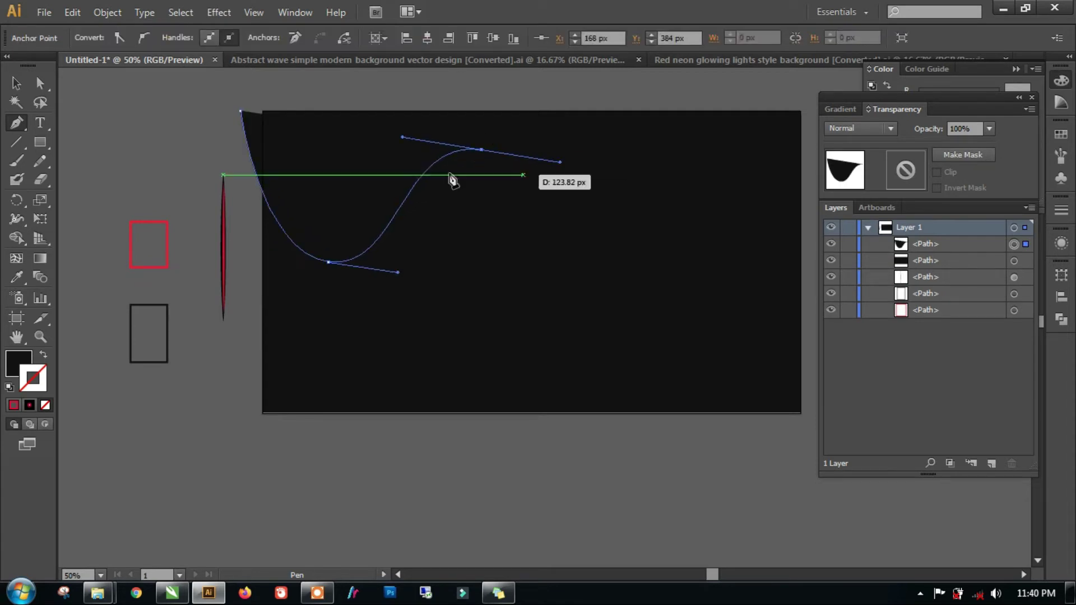
scroll(451, 179, "down", 1)
left_click_drag(595, 335, 651, 410)
scroll(532, 387, "down", 1)
scroll(594, 420, "down", 1)
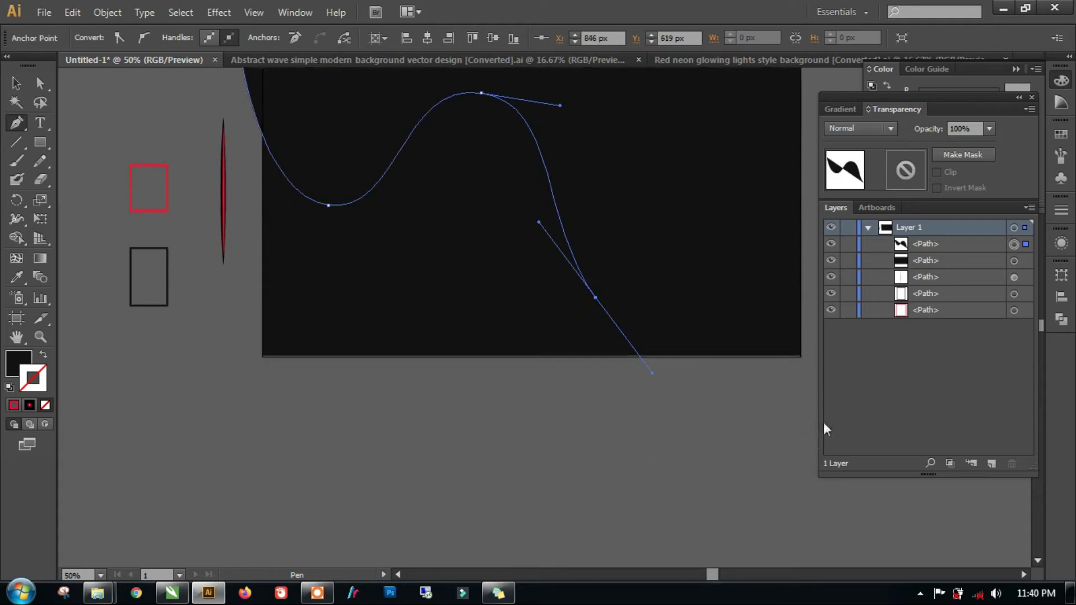
left_click_drag(807, 445, 925, 421)
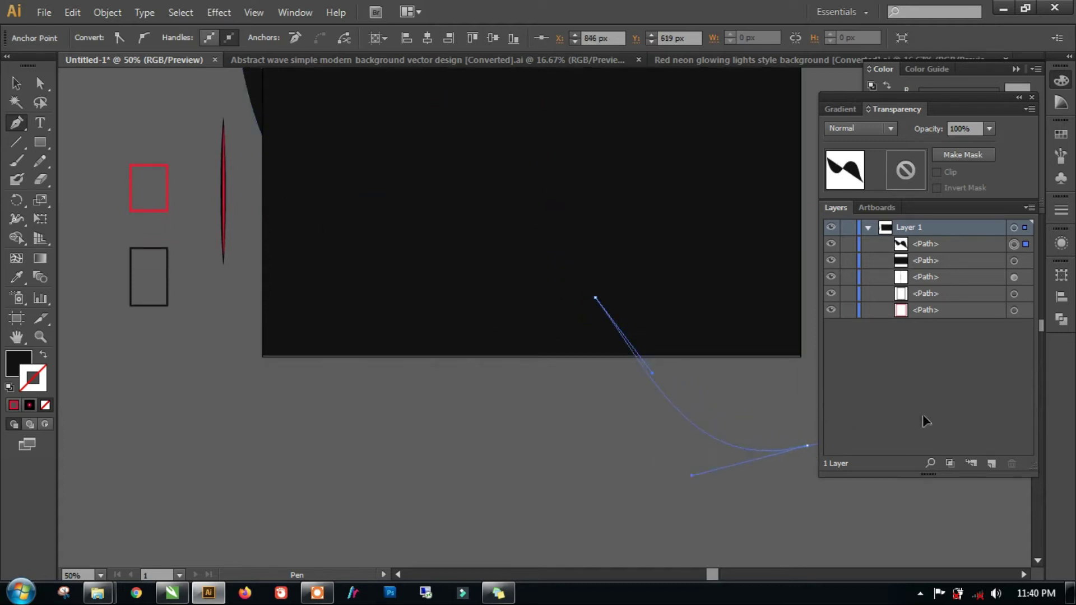
key("v")
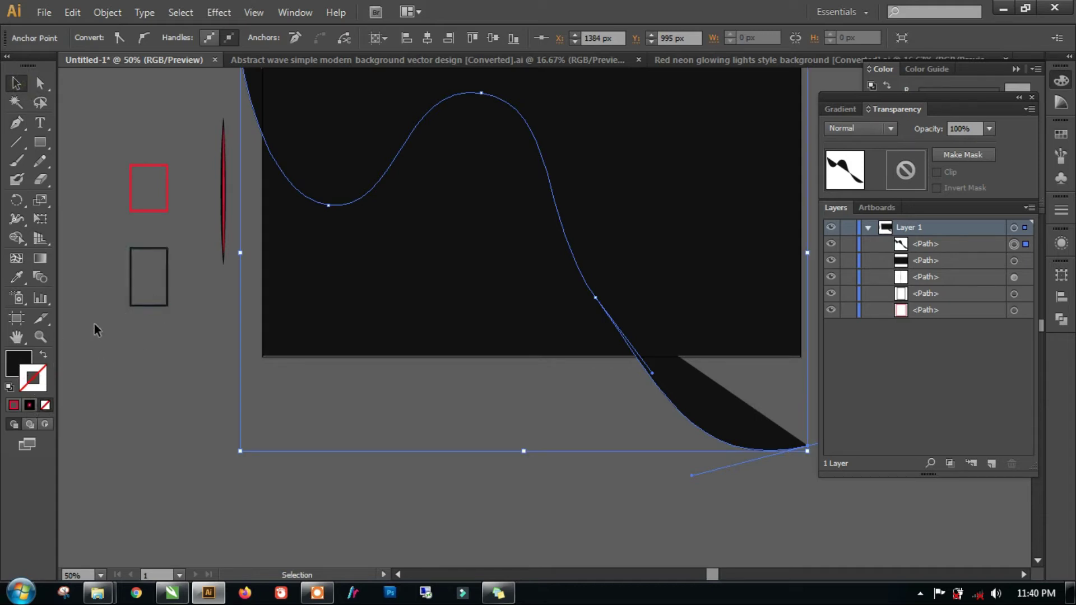
Step: Give the wave the outlined rectangle's black stroke and no fill with the Eyedropper
left_click(16, 276)
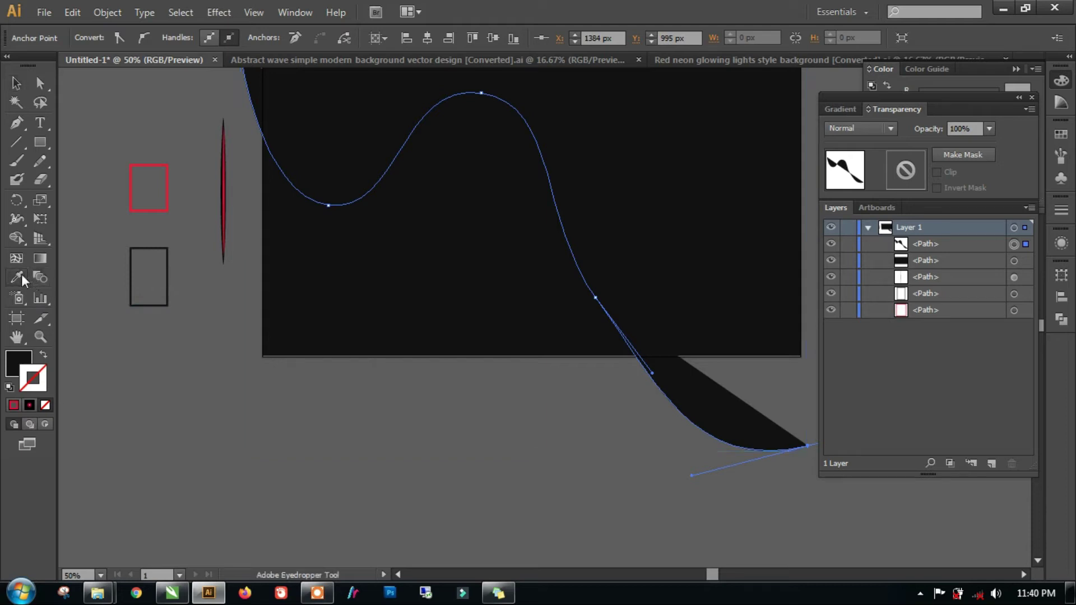
left_click(157, 304)
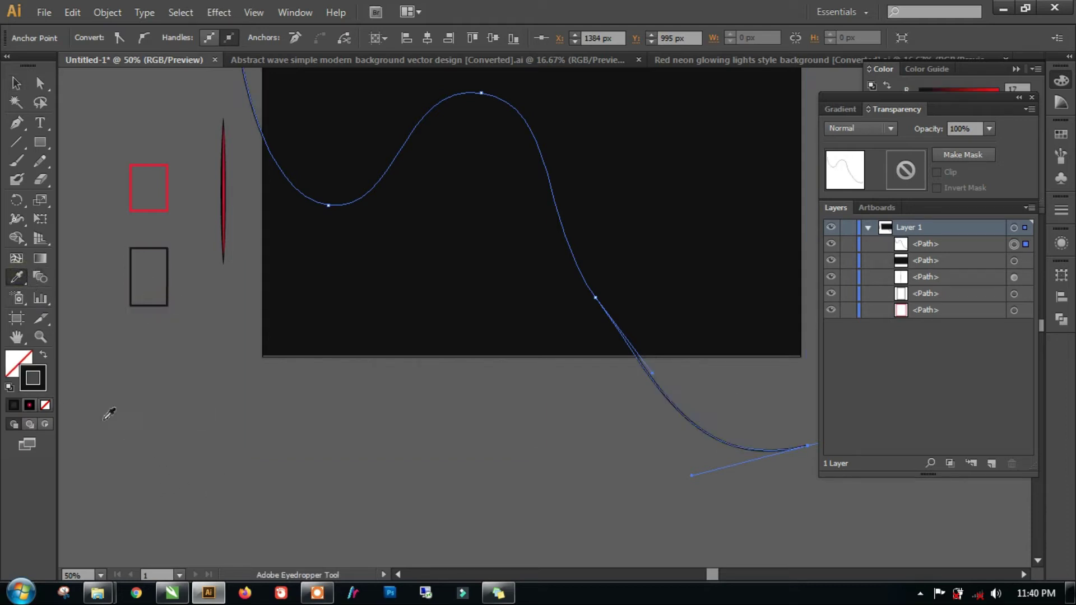
left_click(16, 83)
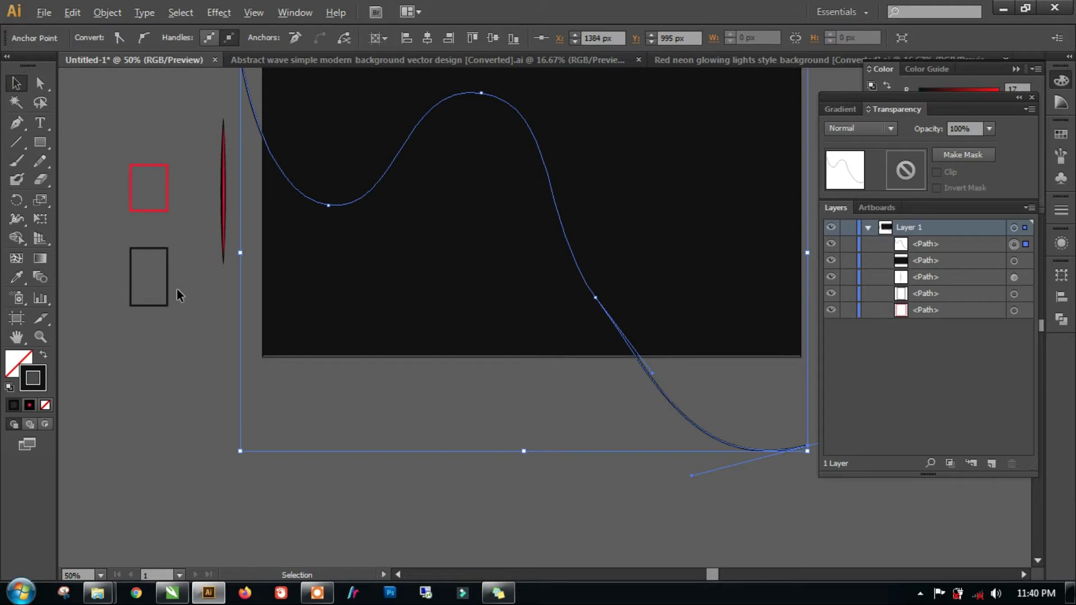
scroll(178, 295, "down", 1)
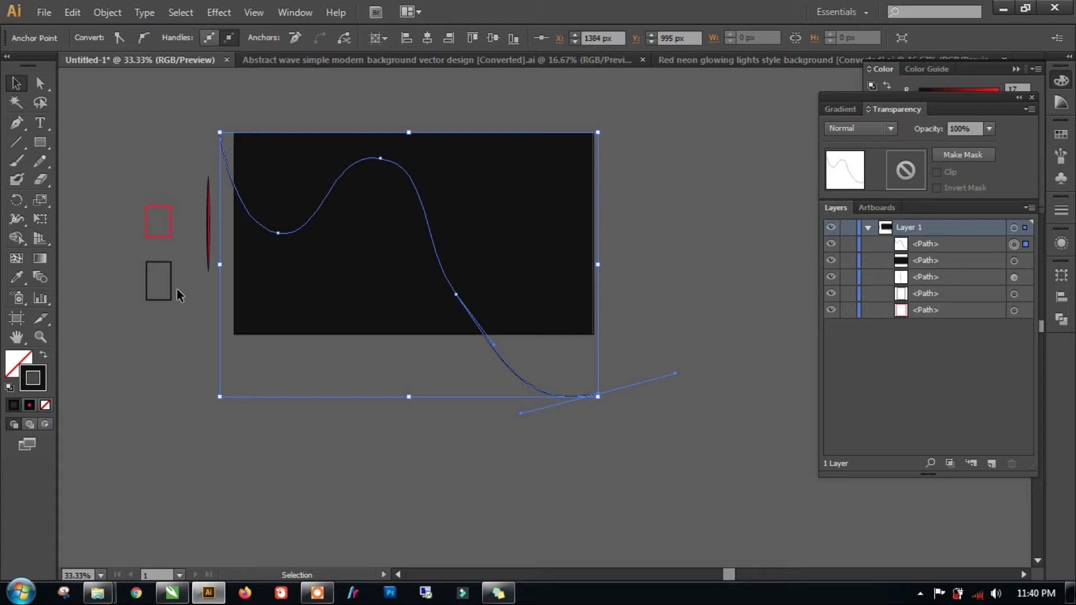
Step: Hide the black background rectangle in the Layers panel
left_click(602, 447)
left_click(577, 400)
left_click(569, 283)
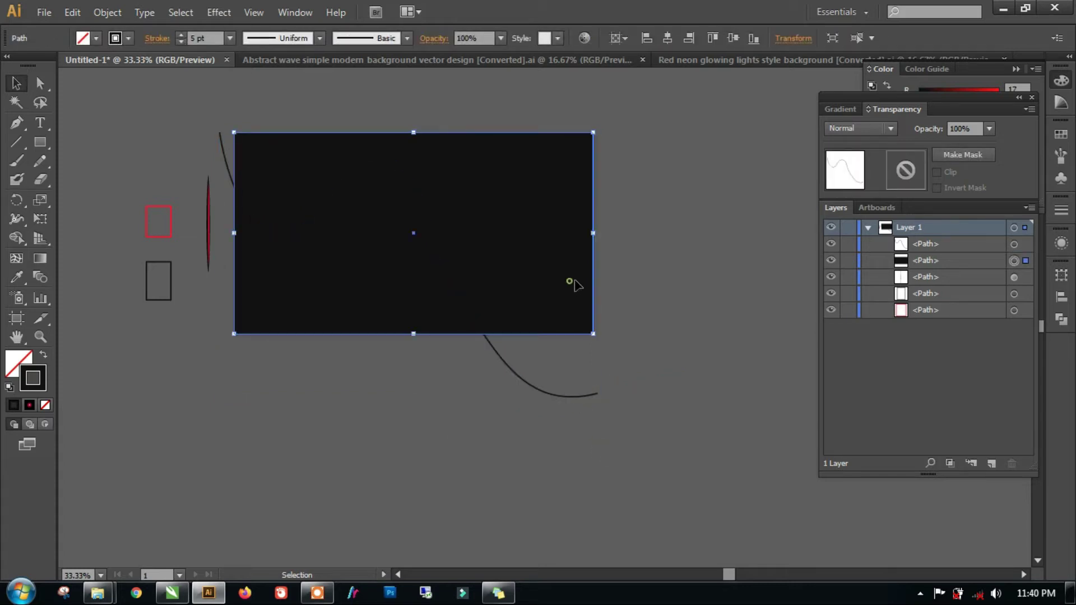
left_click(831, 260)
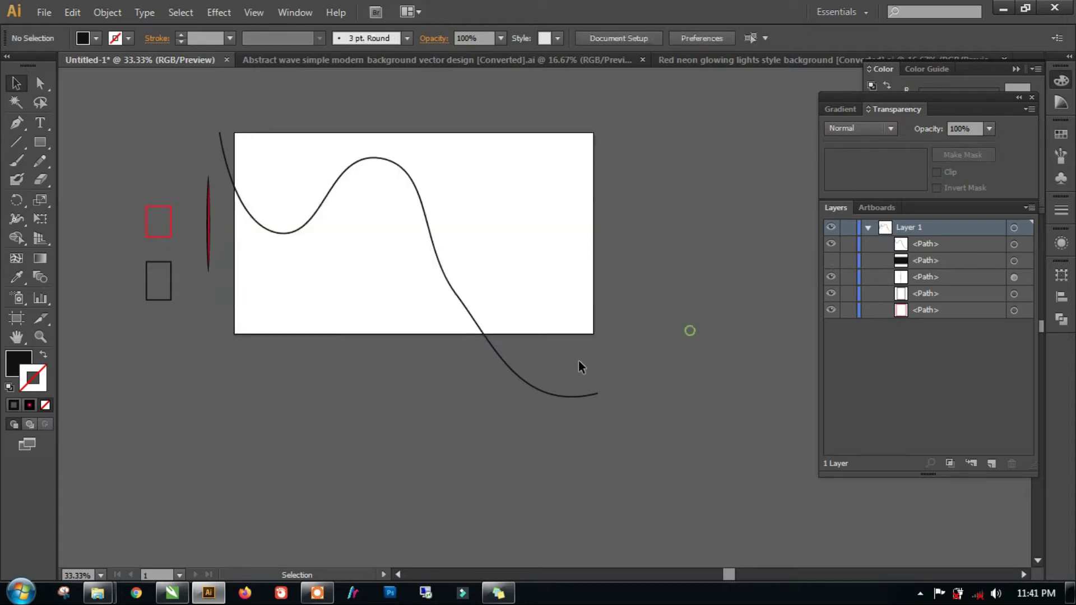
left_click(555, 395)
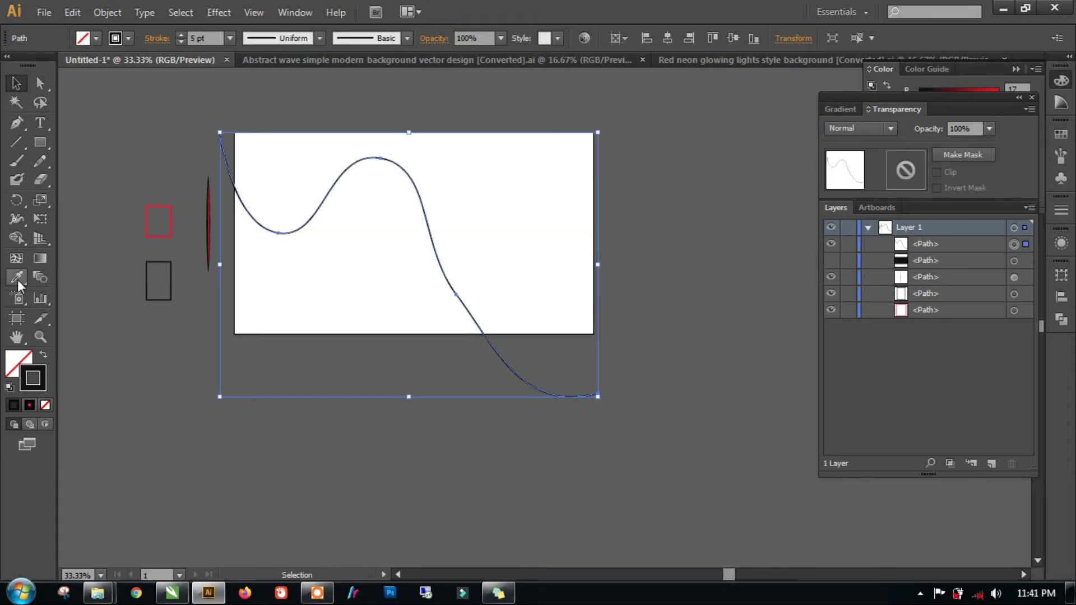
Step: Move the wave's end anchor up and right and adjust its lower bend
left_click(40, 84)
left_click(599, 395)
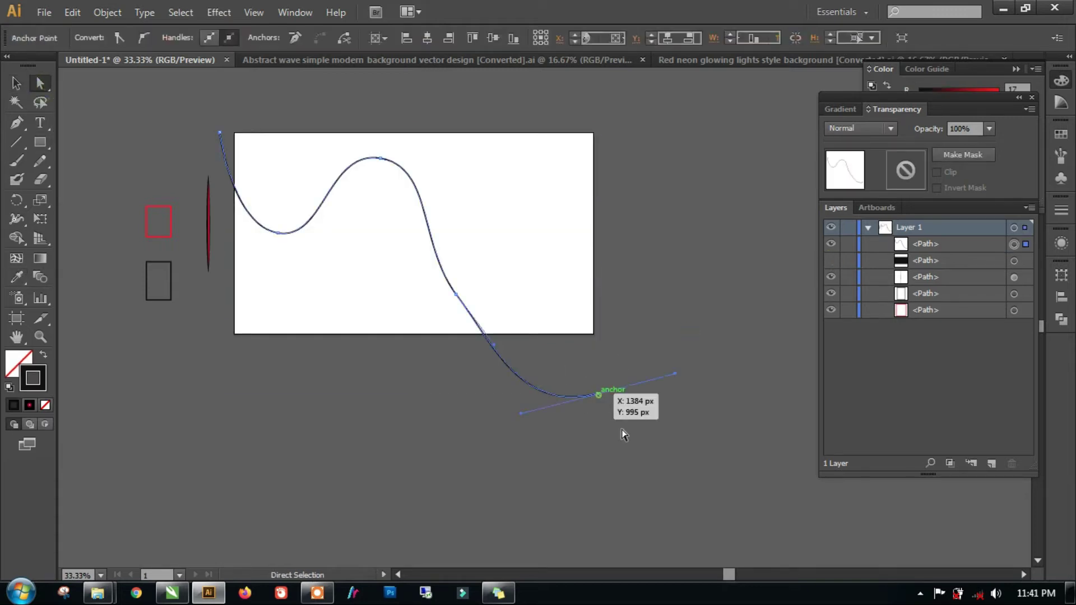
left_click_drag(600, 396, 695, 281)
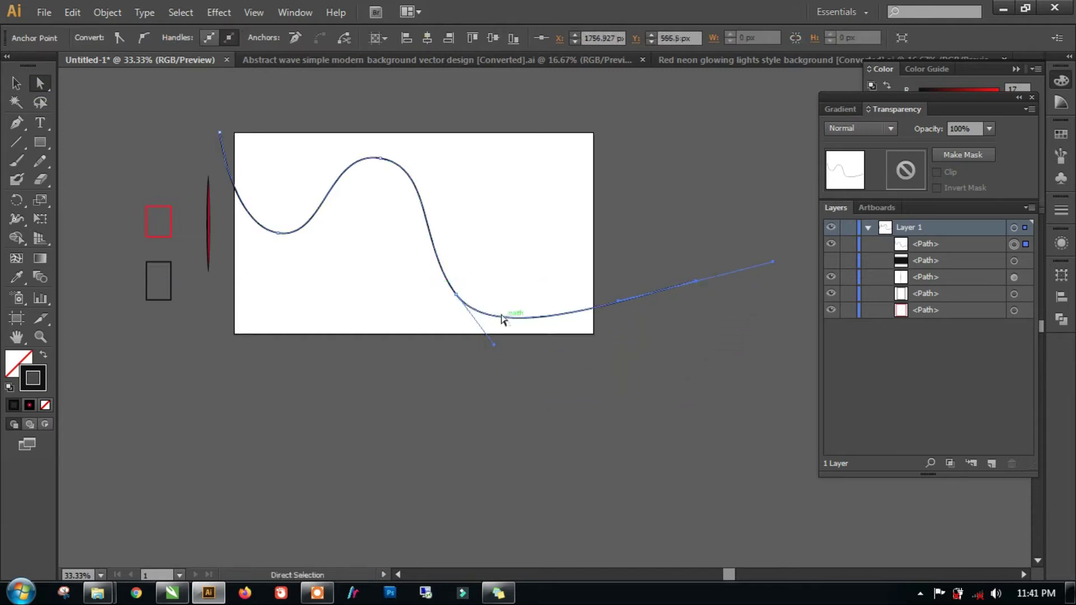
left_click_drag(458, 298, 496, 335)
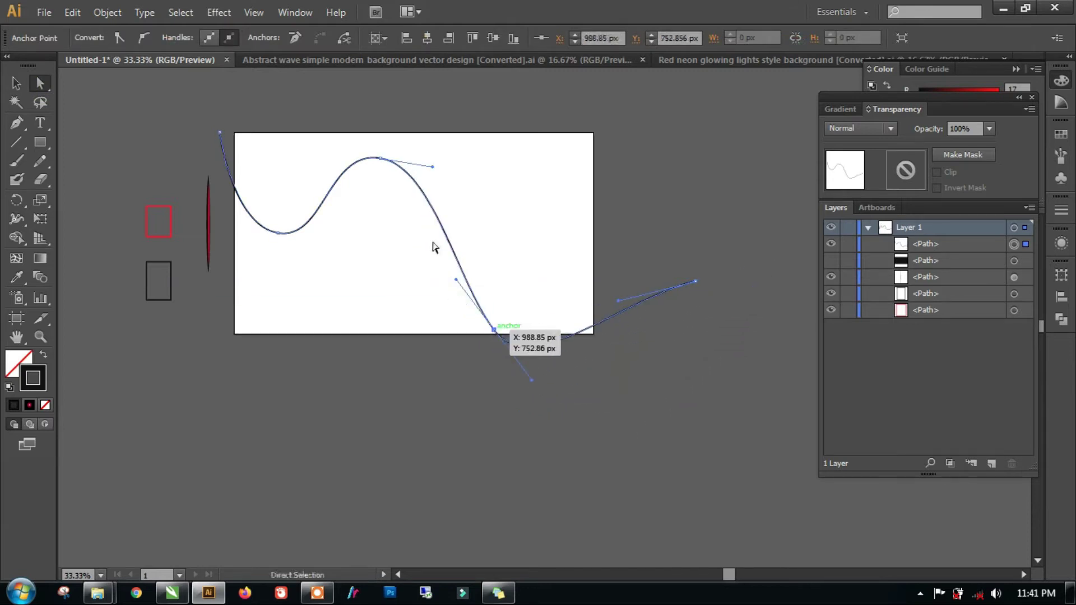
left_click_drag(698, 284, 675, 232)
left_click_drag(497, 335, 479, 305)
Step: Refine the wave's first dip and bend its right end into a gentle hump
left_click_drag(280, 239, 271, 247)
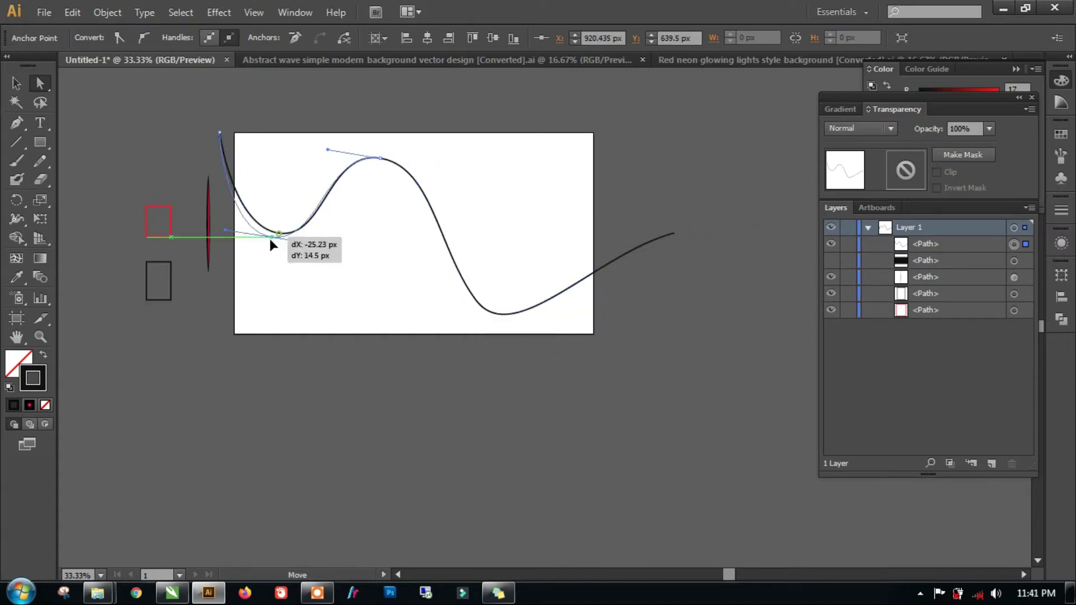
left_click_drag(382, 160, 358, 166)
left_click_drag(674, 234, 702, 280)
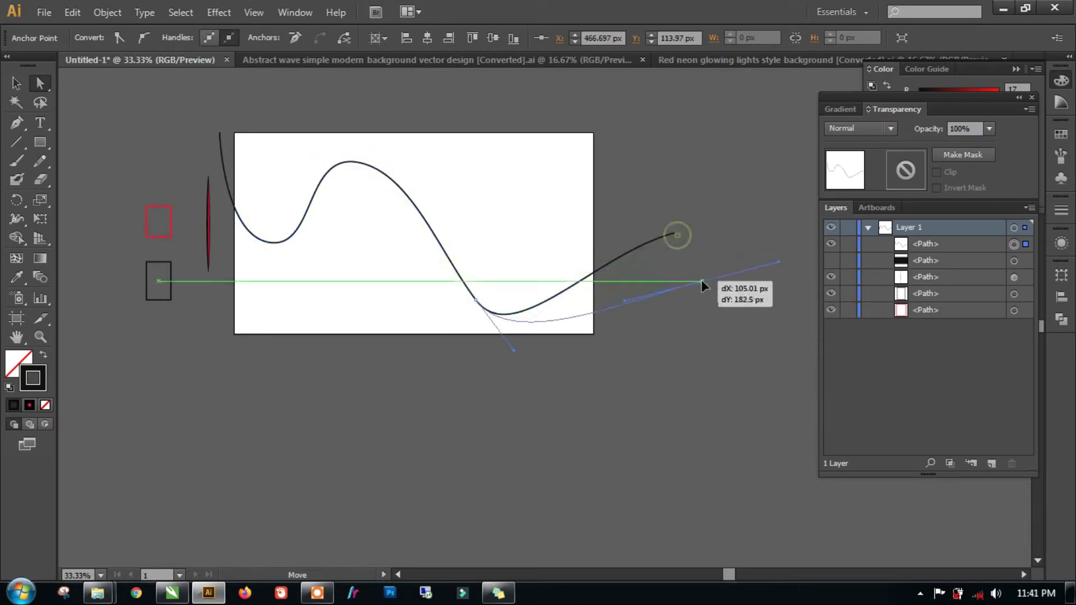
left_click_drag(625, 301, 579, 229)
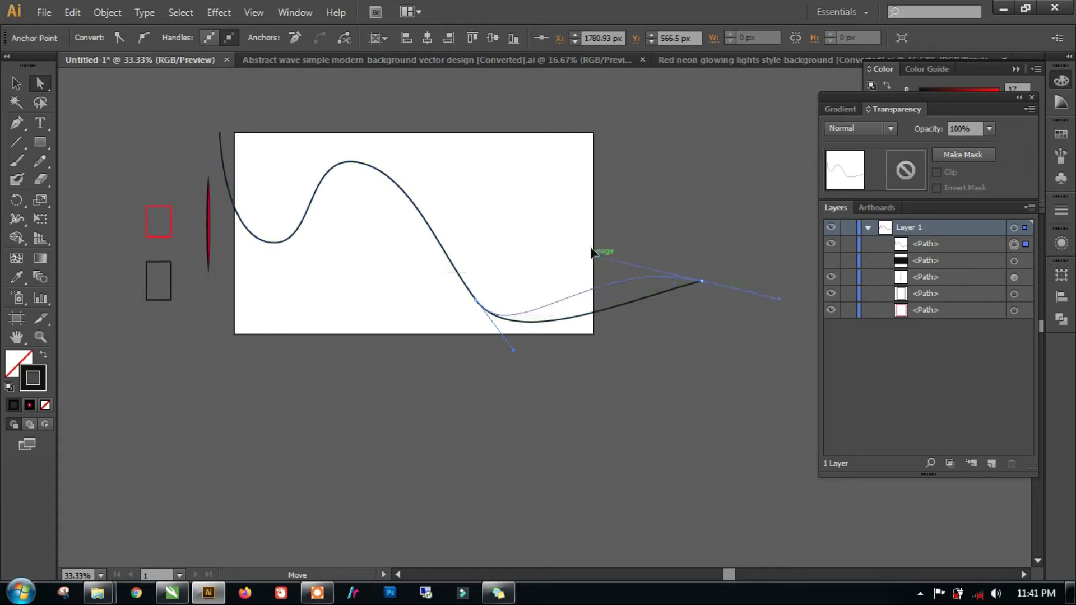
left_click_drag(475, 301, 469, 302)
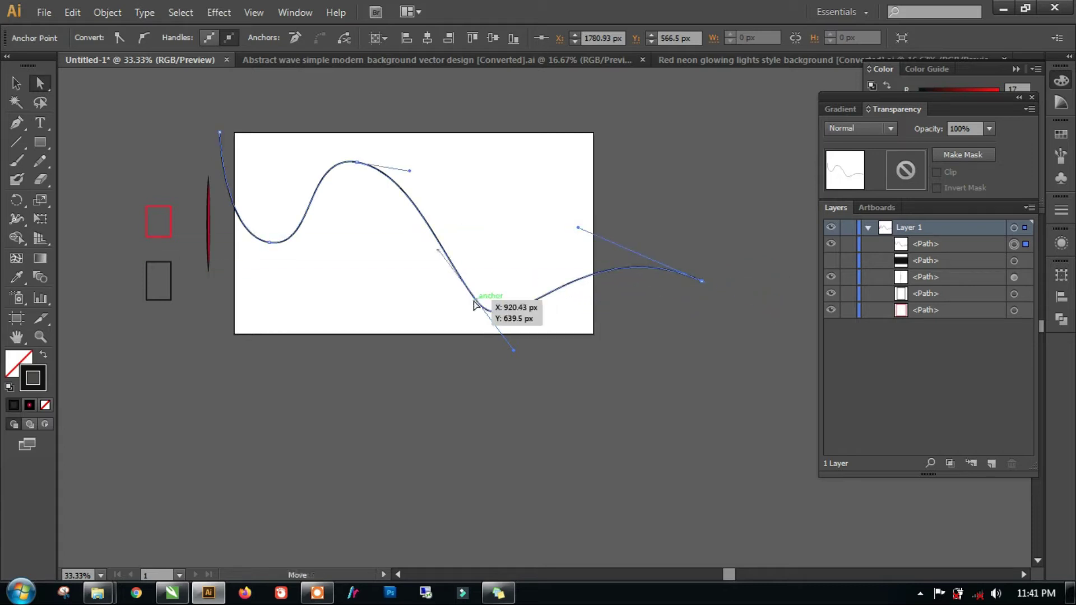
left_click(559, 421)
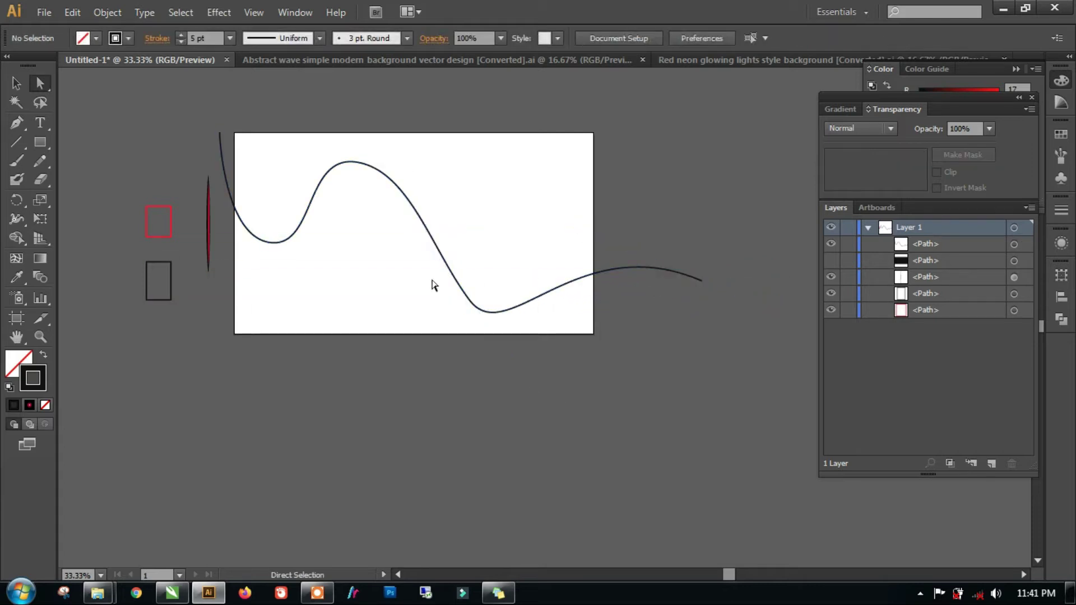
Step: Draw a second flowing wave across the artboard with the Pen tool
left_click(17, 123)
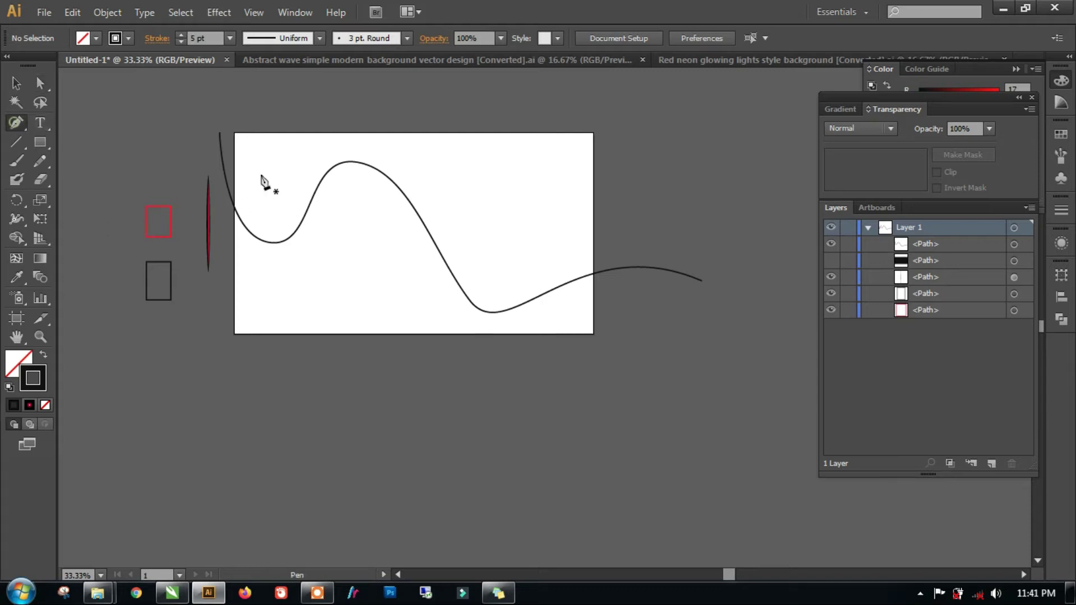
left_click(250, 109)
mouse_move(309, 236)
left_mouse_down()
mouse_move(336, 269)
mouse_move(357, 263)
left_mouse_up()
left_click_drag(420, 154, 483, 184)
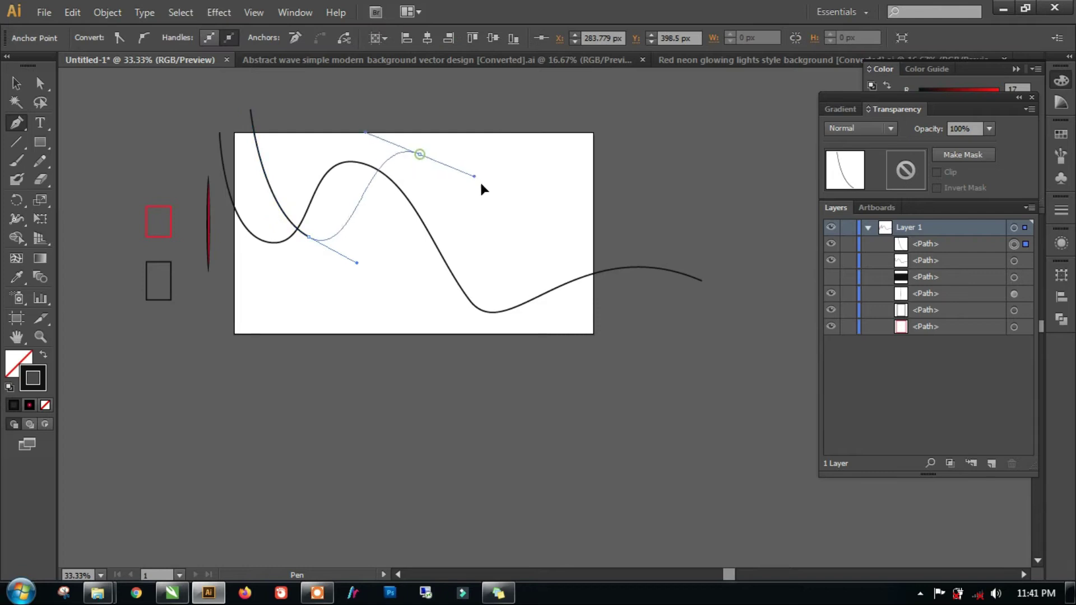
scroll(516, 257, "up", 1)
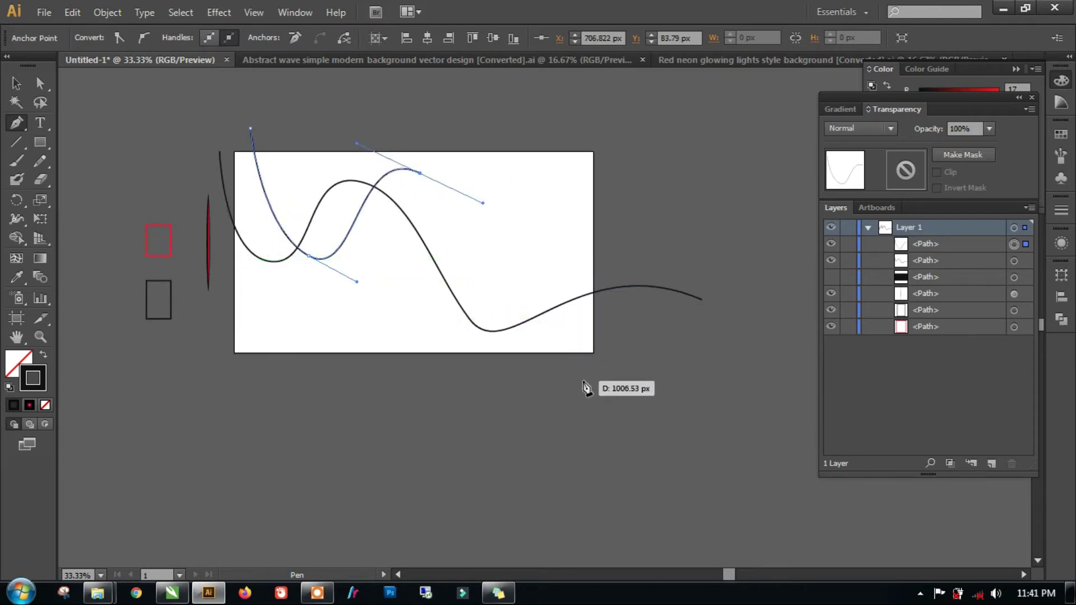
key("ctrl+z")
scroll(392, 168, "up", 1)
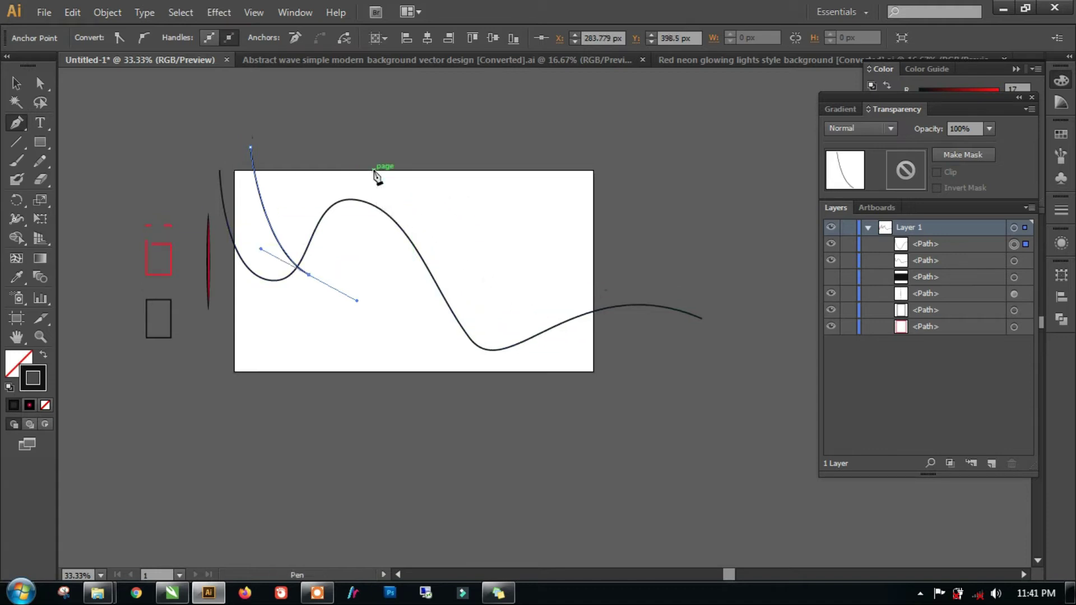
left_click_drag(385, 185, 448, 211)
left_click_drag(488, 388, 575, 427)
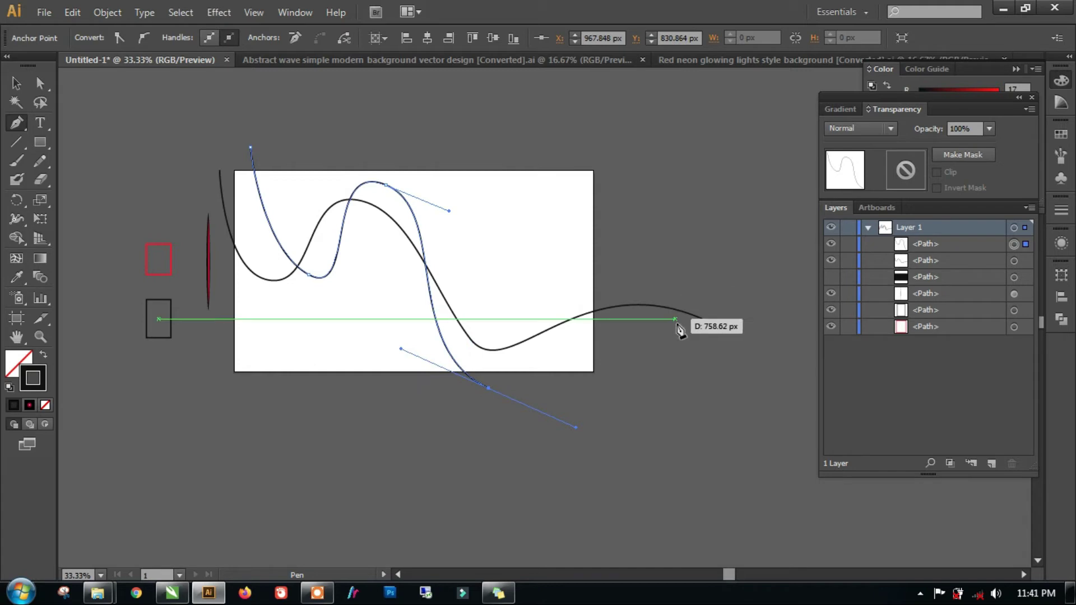
mouse_move(686, 415)
left_mouse_down()
mouse_move(725, 475)
mouse_move(760, 500)
left_mouse_up()
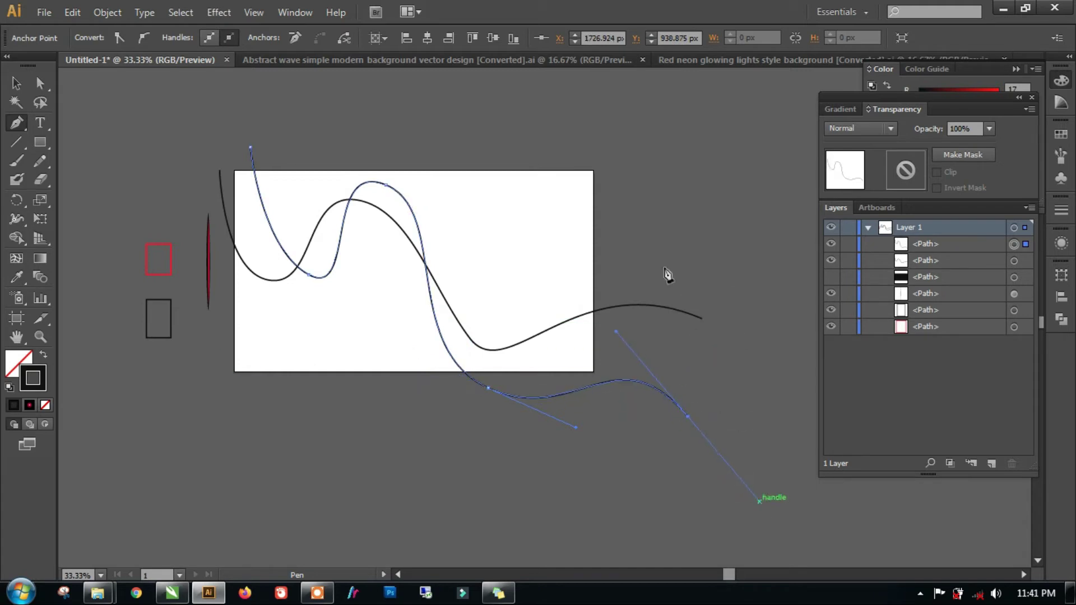
left_click(16, 83)
Step: Copy the red rectangle's 5 pt red stroke onto the new wave with the Eyedropper
left_click(16, 276)
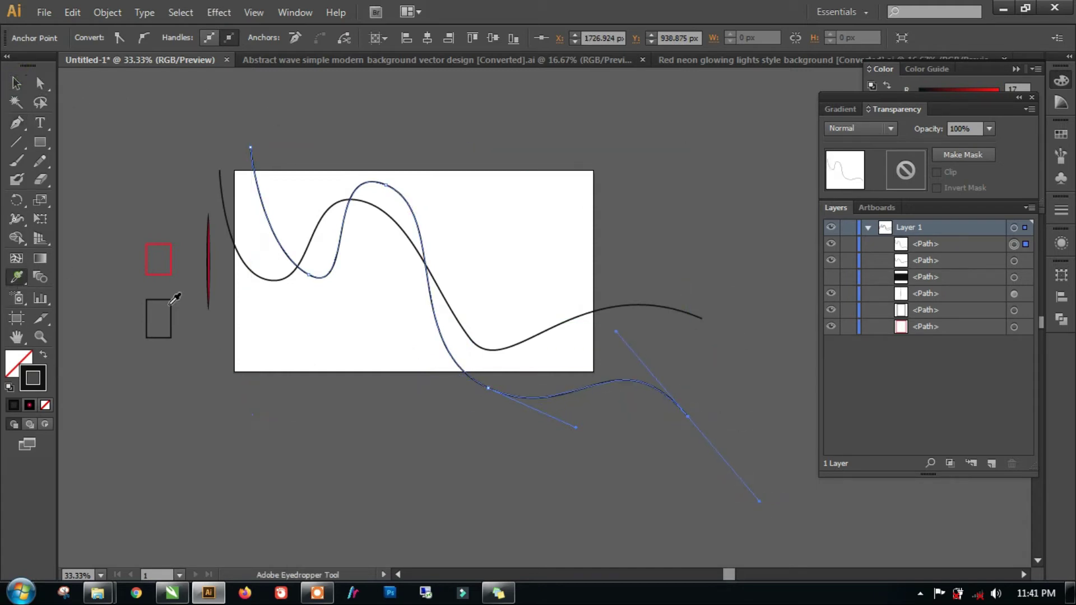
left_click(173, 275)
left_click(16, 84)
left_click(444, 464)
Step: Select both waves and set Blend Options to Smooth Color
left_click(622, 386)
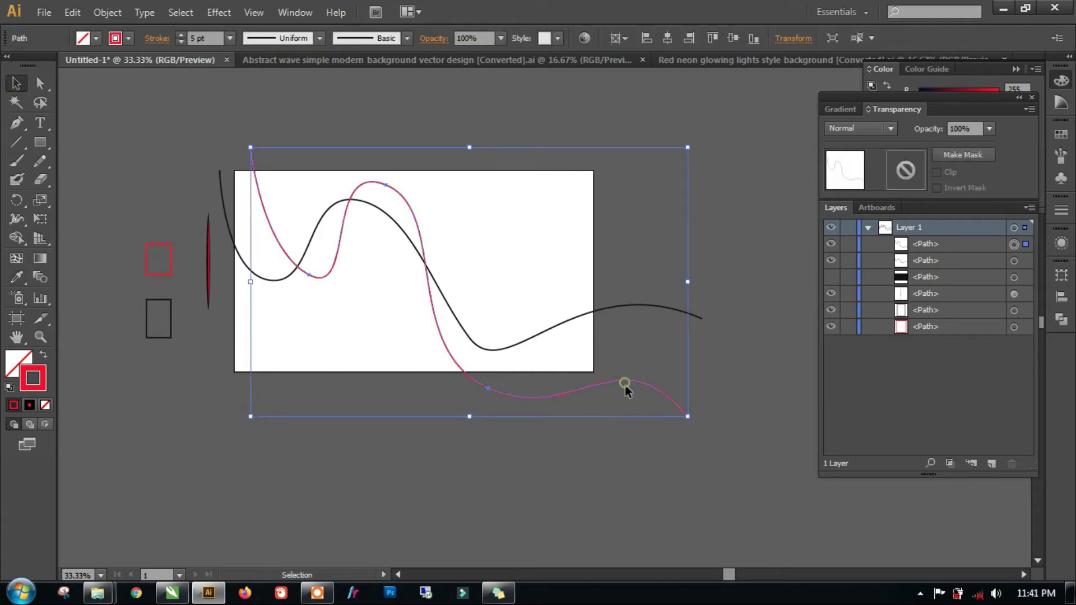
left_click(220, 186, "shift")
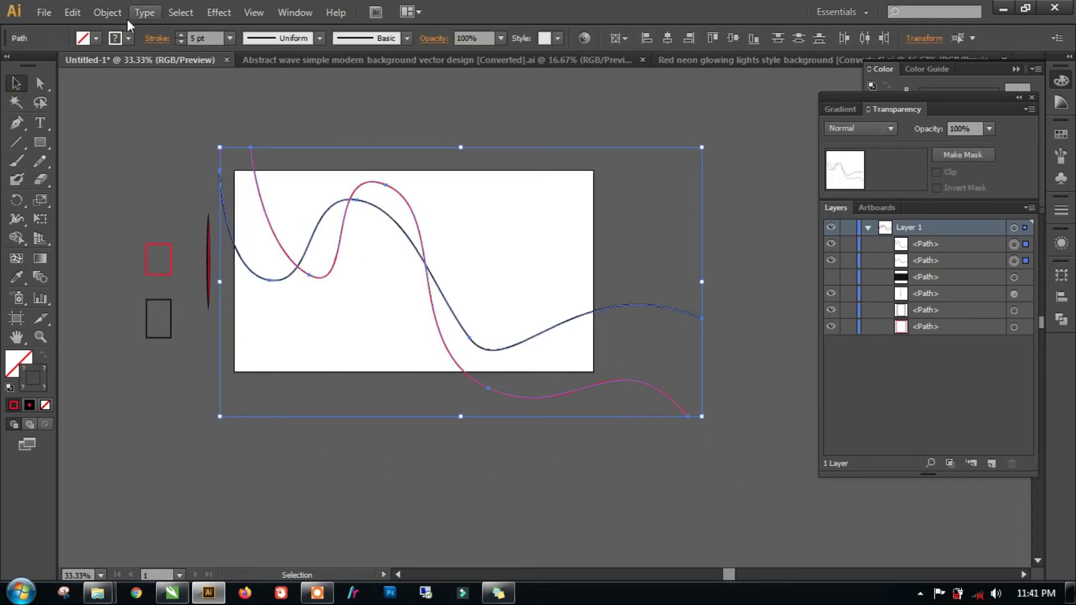
left_click(107, 12)
mouse_move(126, 367)
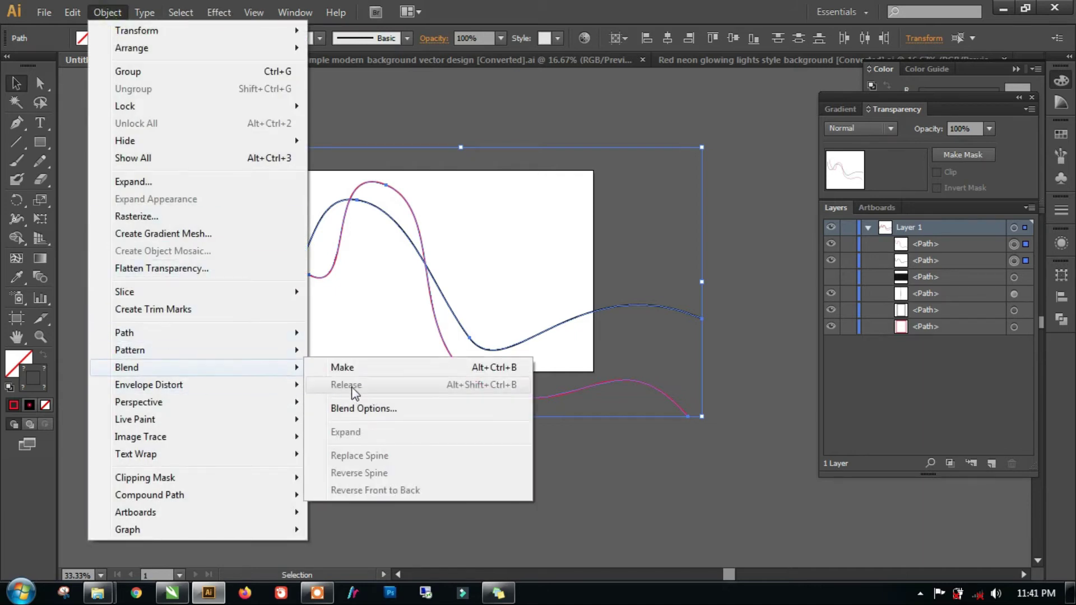
left_click(476, 410)
left_click(676, 116)
left_click(646, 189)
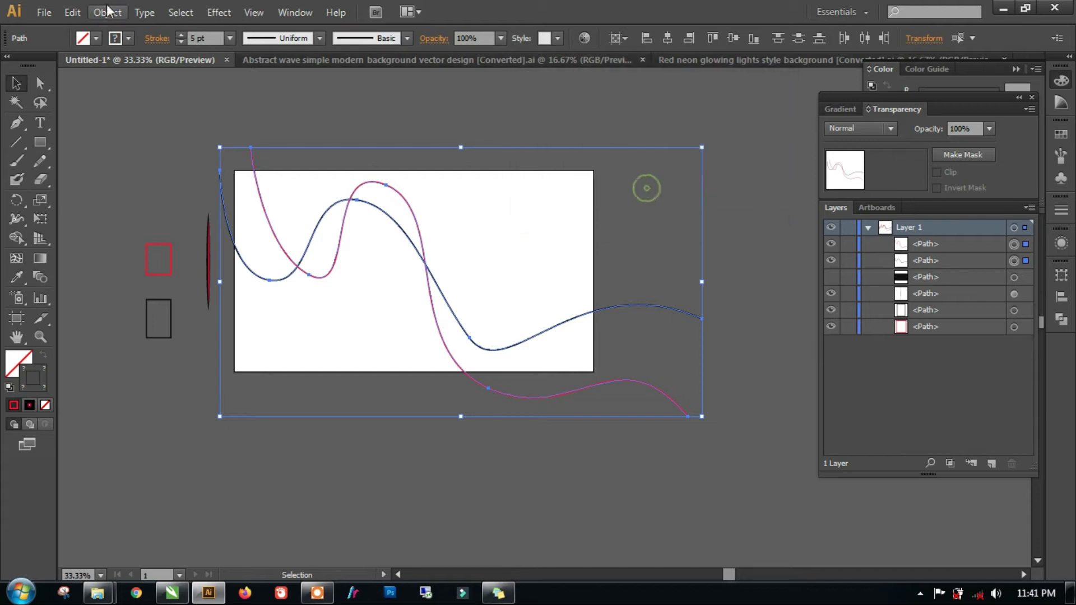
Step: Make the blend to form the red-to-black ribbon
left_click(108, 12)
left_click(355, 368)
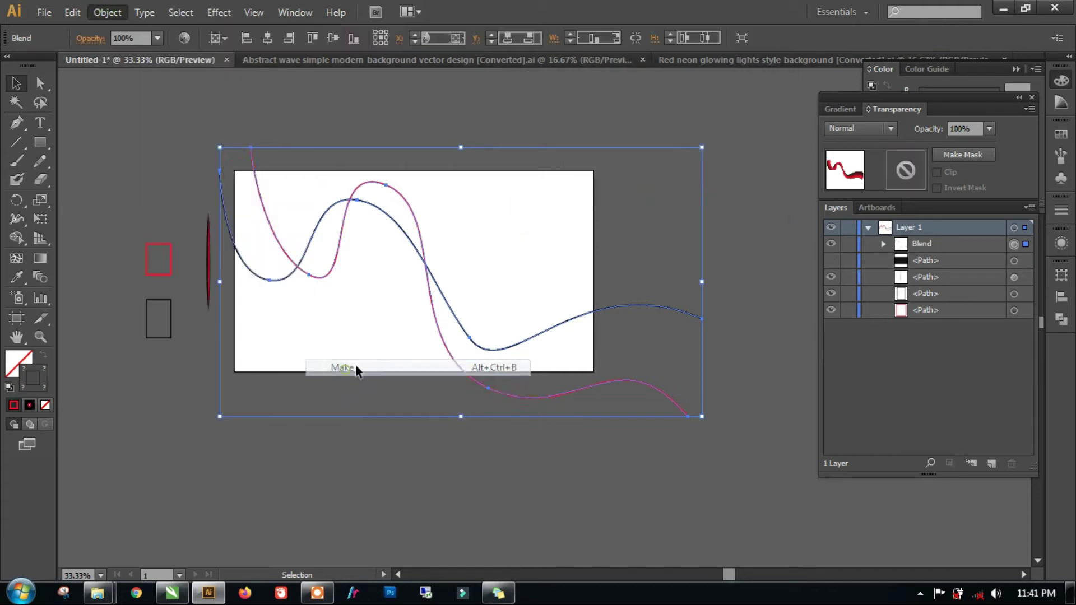
left_click(509, 480)
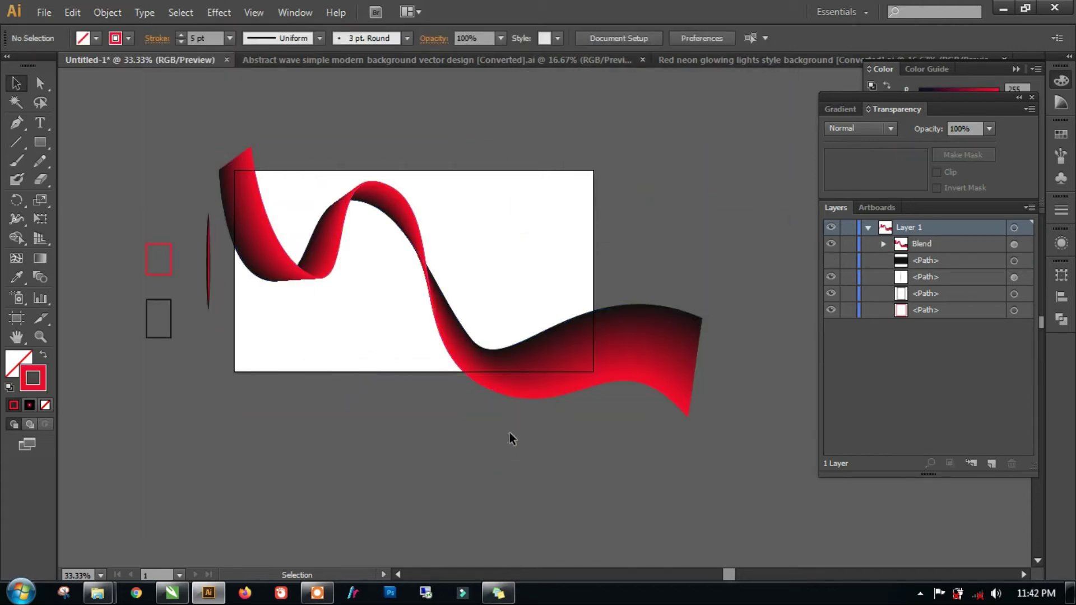
Step: Push an anchor on the ribbon's left fold down and to the right
left_click(331, 280)
left_click(40, 83)
left_click(307, 274)
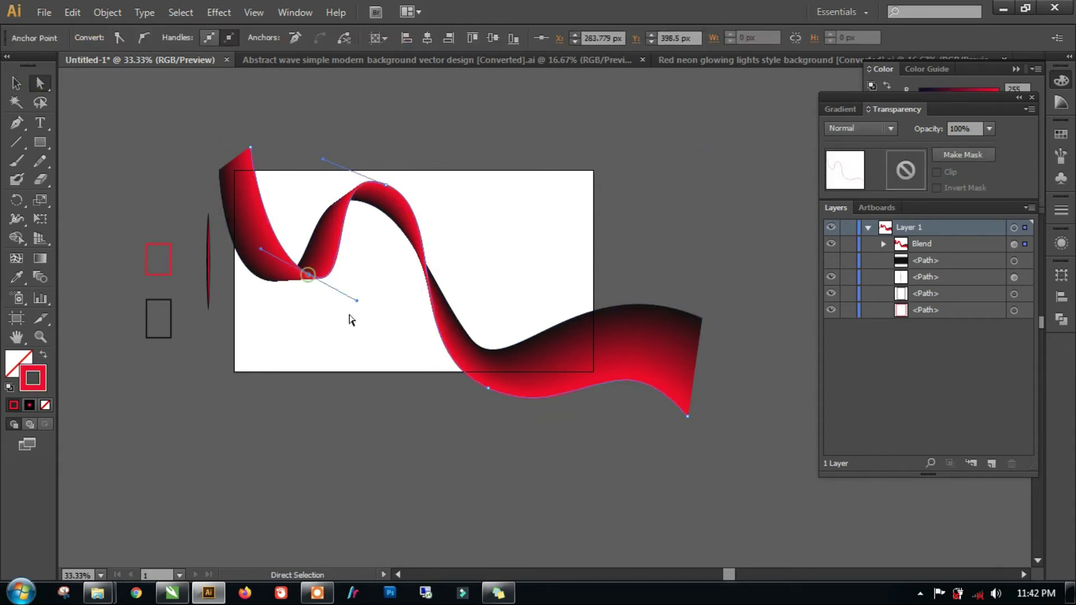
left_click_drag(307, 274, 335, 291)
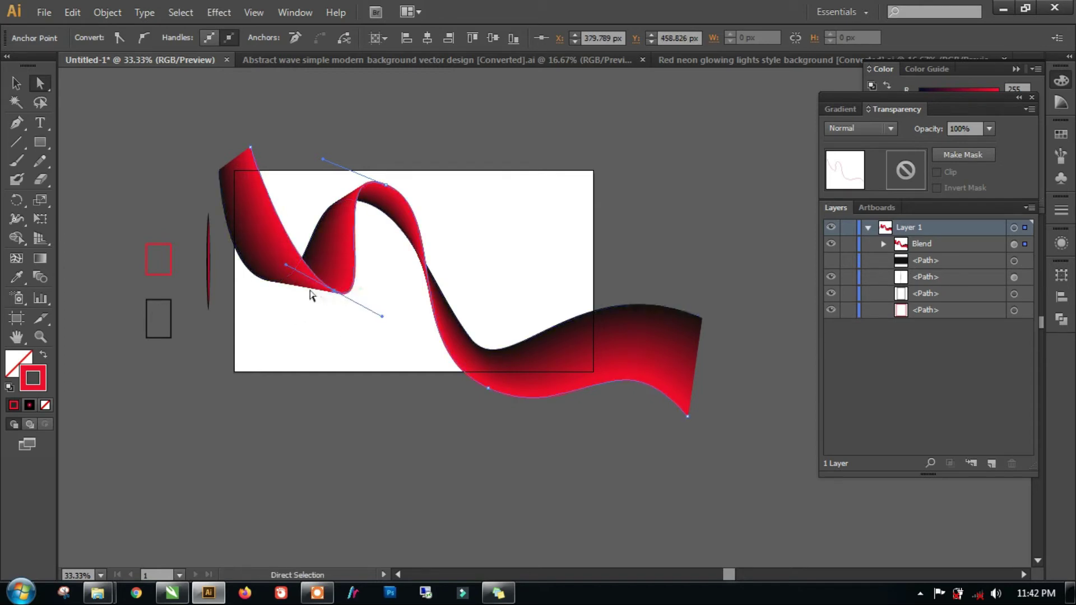
Step: Pull the ribbon's left end into a point, shift and raise its middle fold, and lift the right end
left_click(220, 170)
left_click_drag(220, 170, 137, 208)
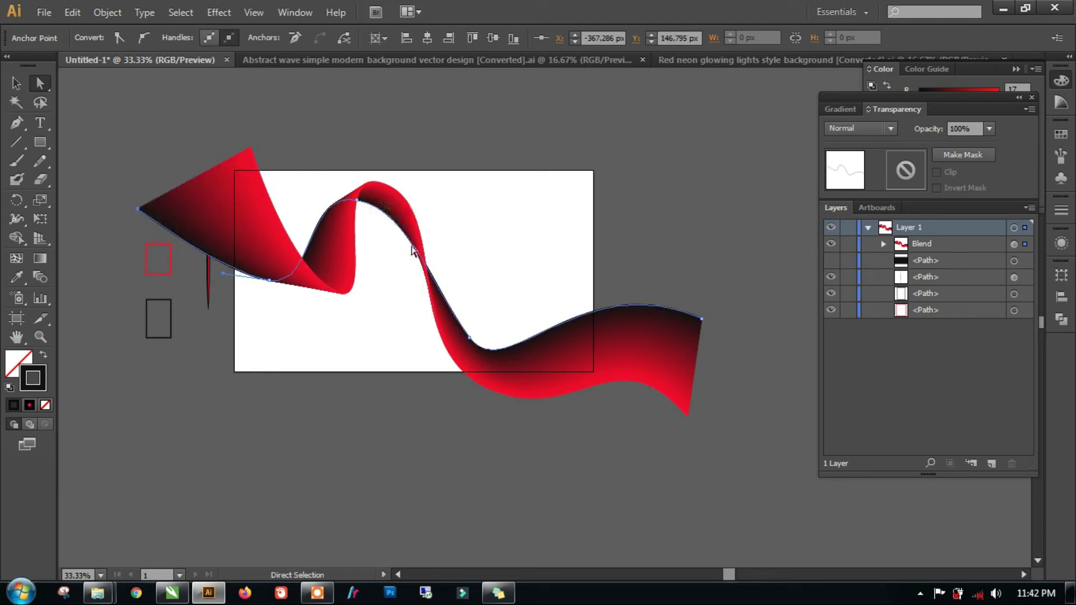
left_click_drag(471, 338, 498, 326)
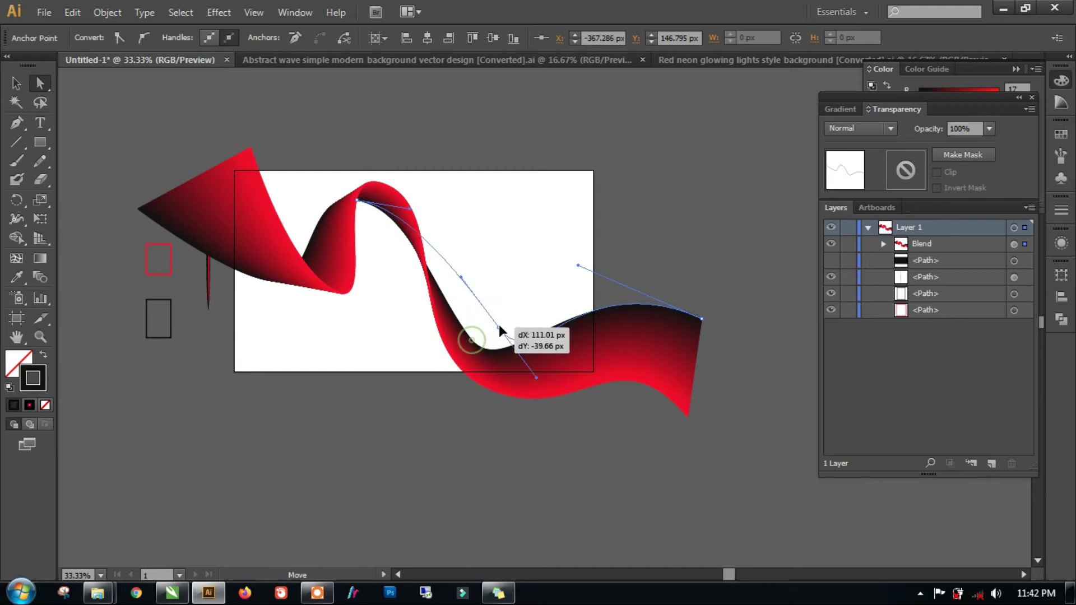
left_click(529, 400)
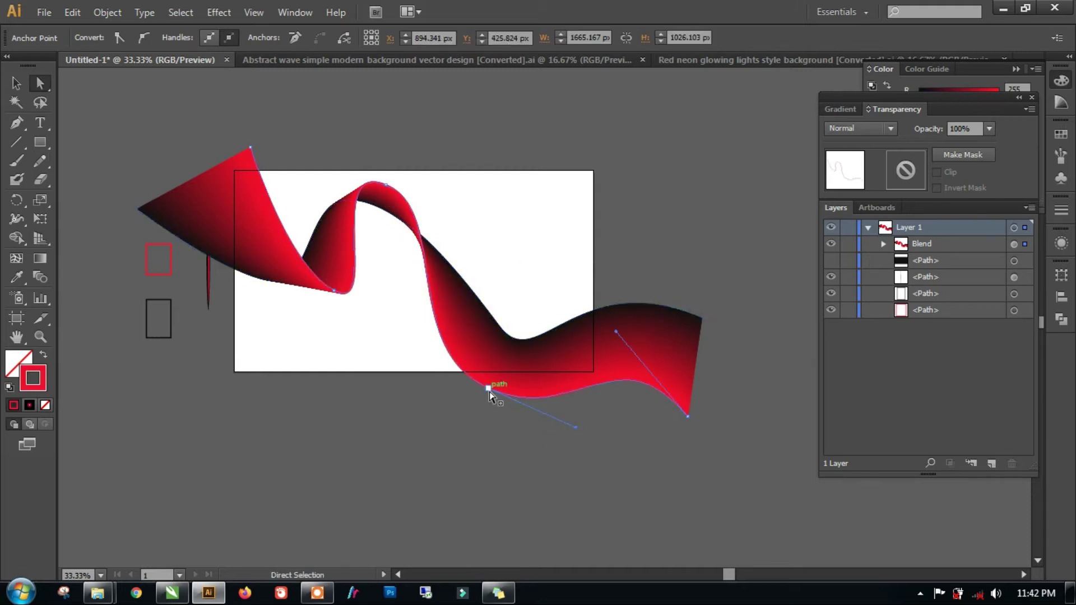
left_click(488, 388)
left_click_drag(450, 211, 490, 229)
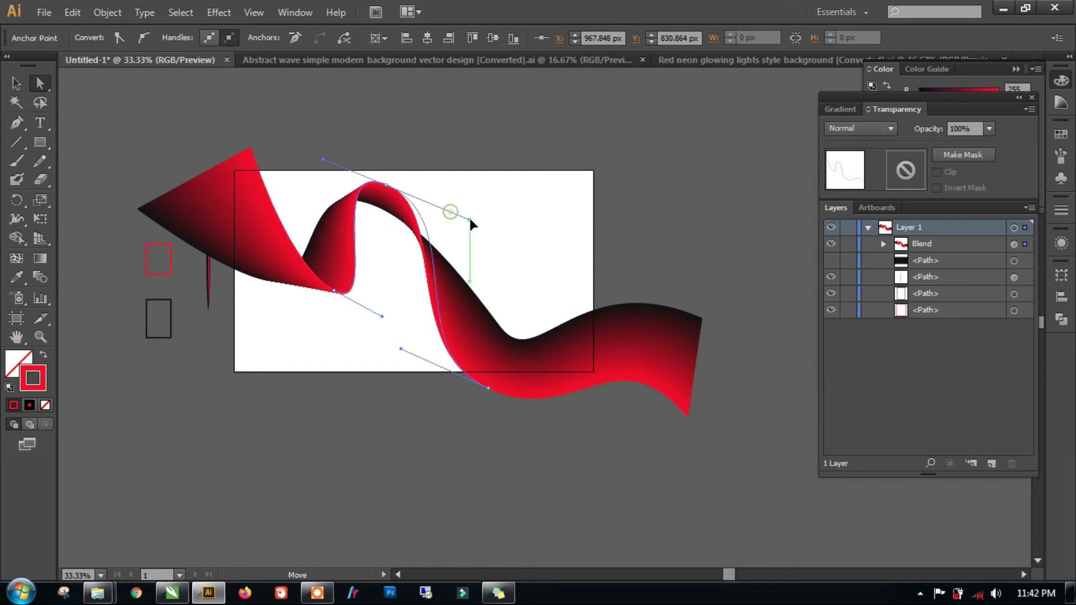
left_click_drag(391, 187, 400, 167)
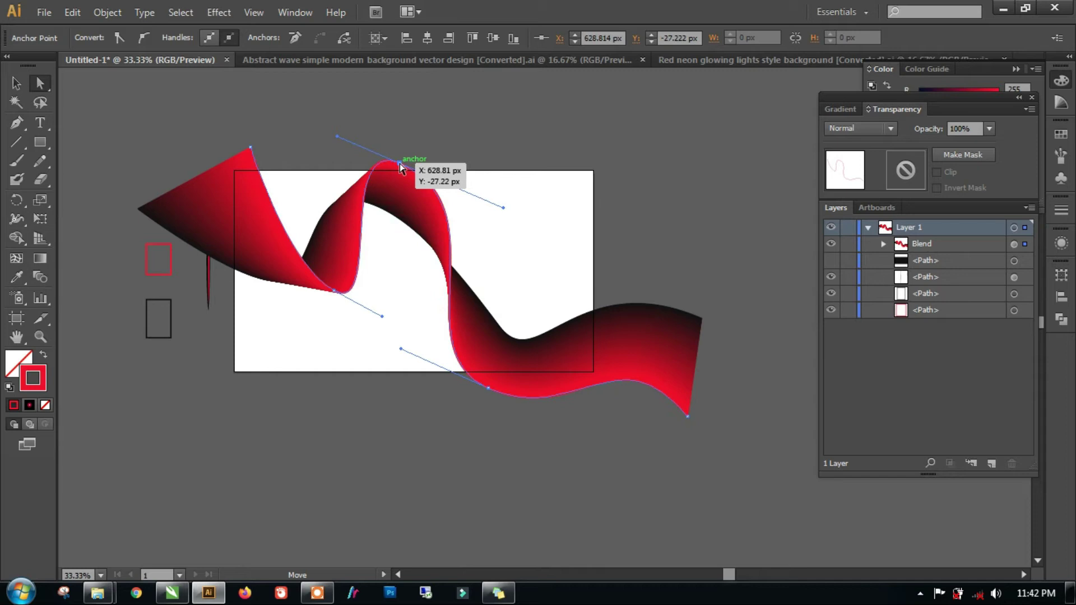
left_click(703, 317)
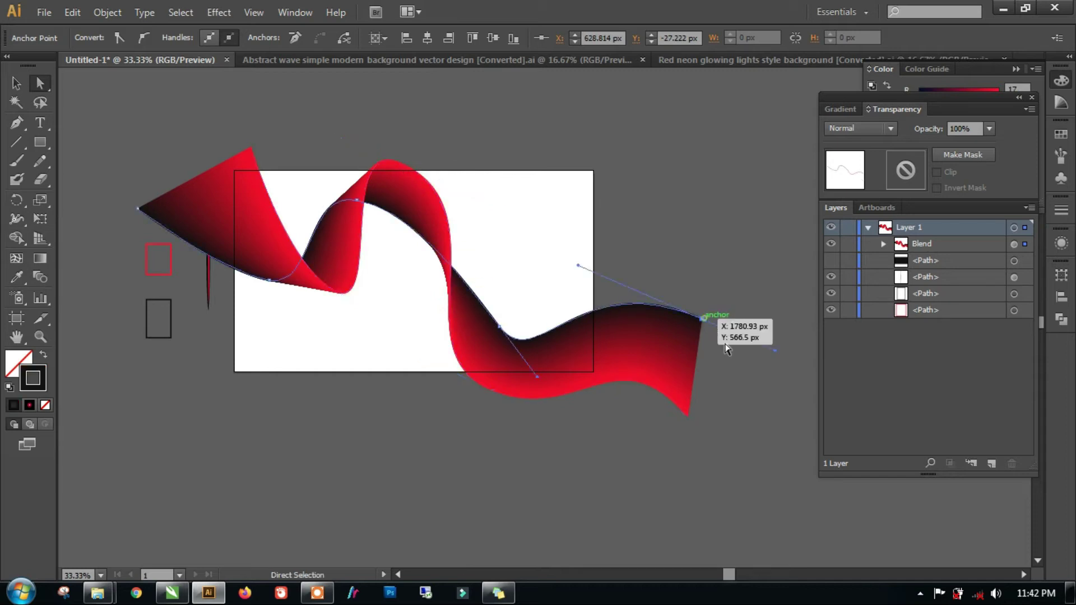
left_click_drag(704, 319, 713, 244)
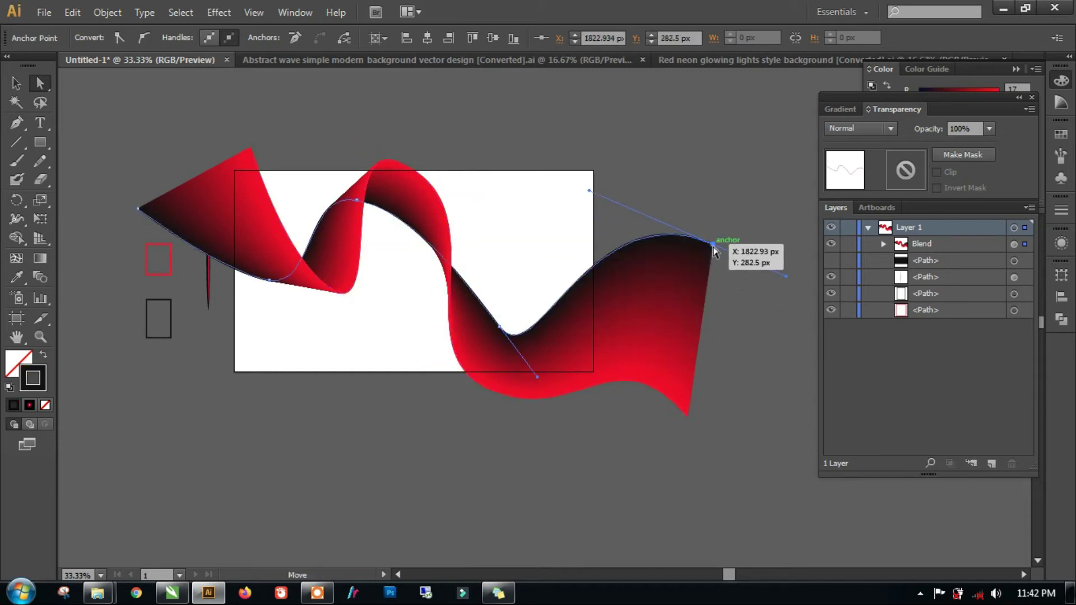
key("v")
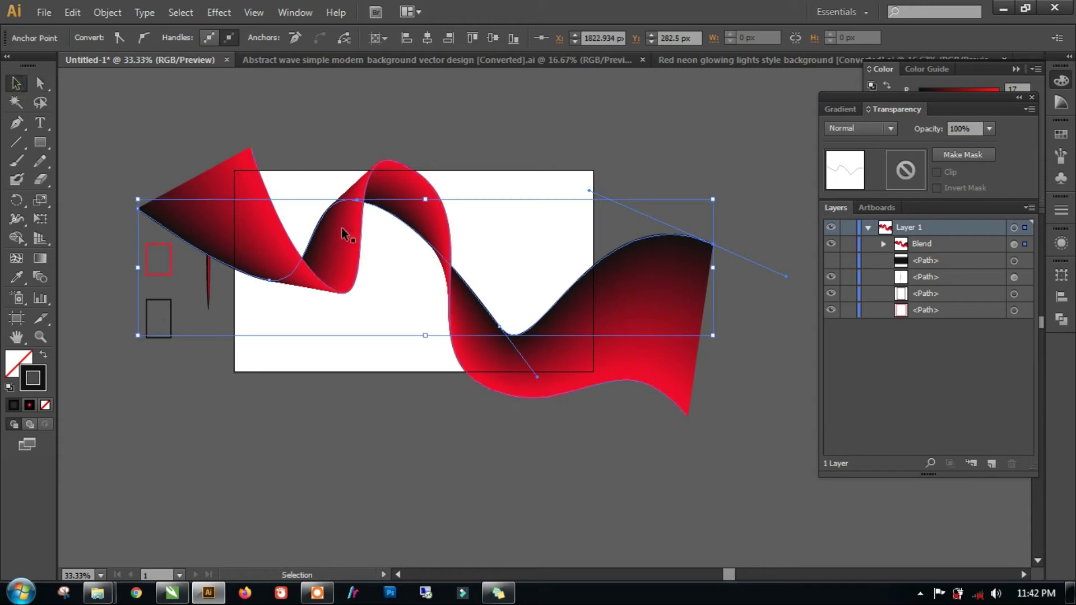
Step: Shrink the ribbon from its top-left corner and move it up, undoing an accidental rotation
left_click(1014, 245)
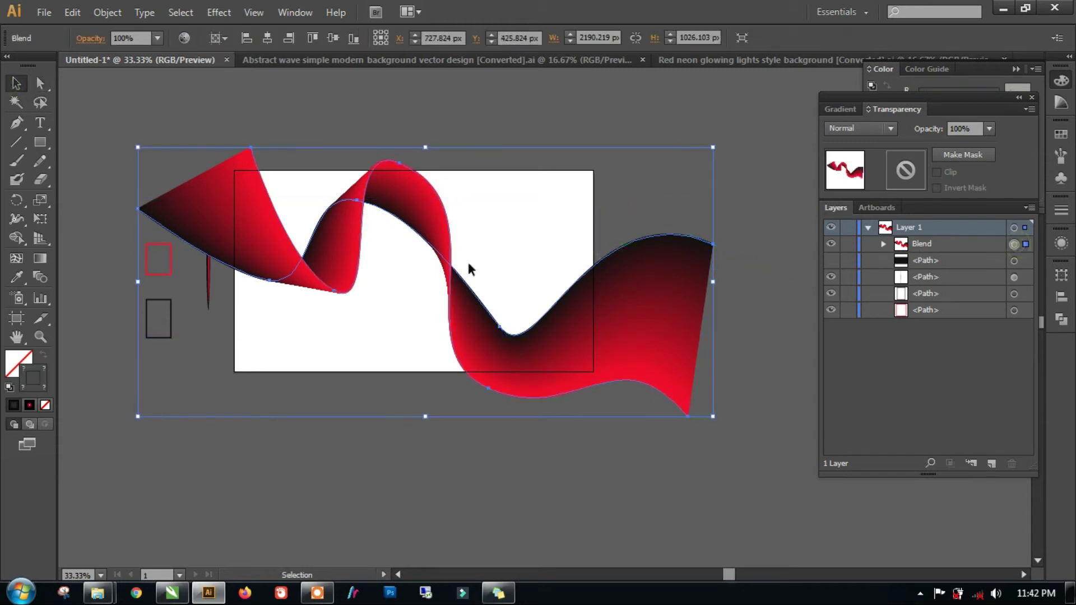
left_click_drag(138, 147, 192, 173)
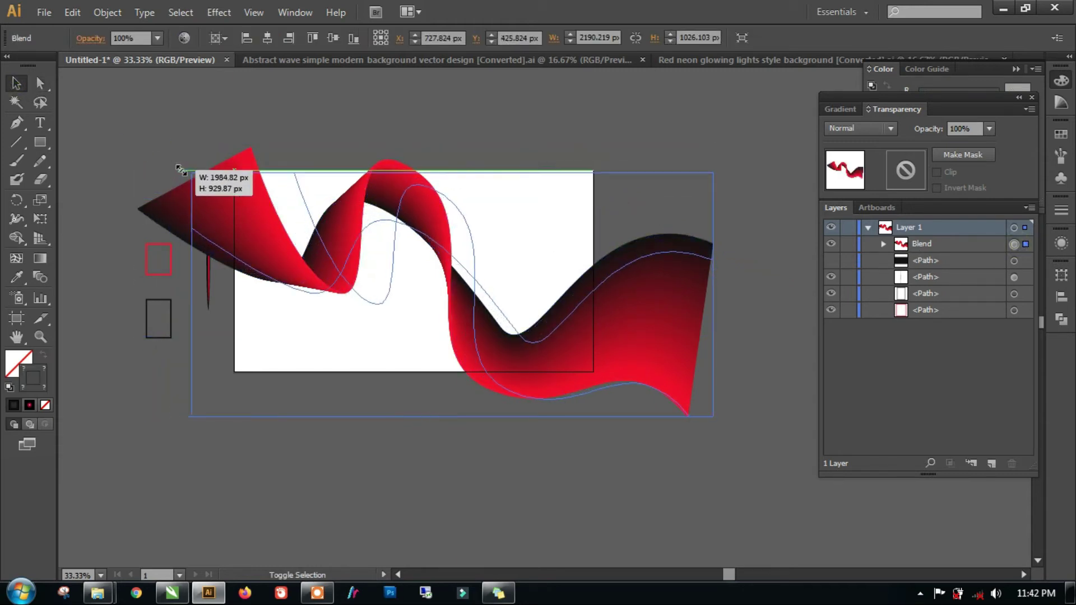
left_click_drag(300, 241, 296, 217)
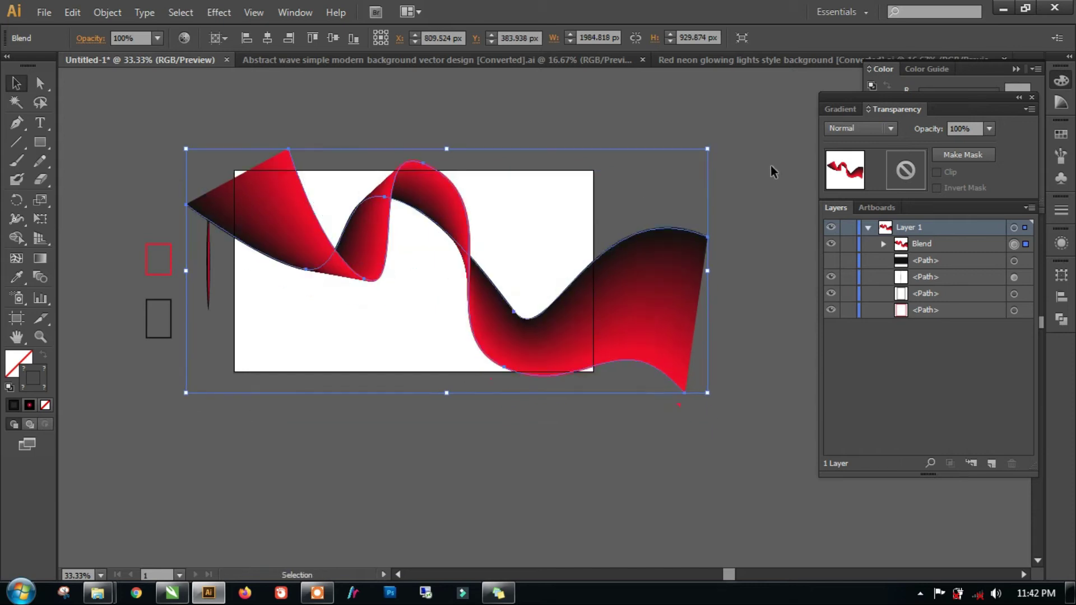
left_click_drag(714, 148, 731, 200)
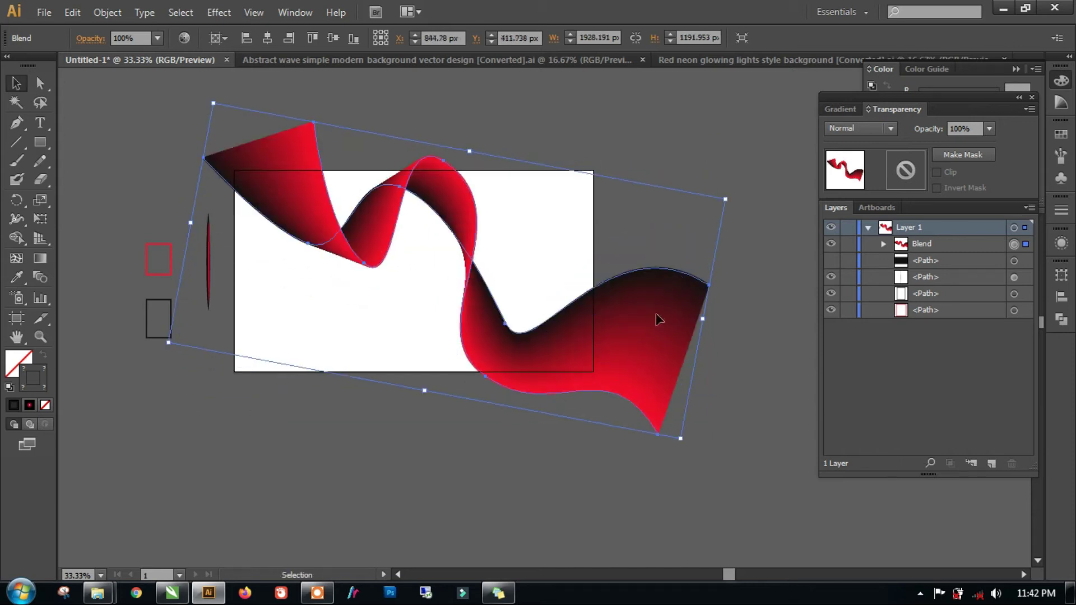
key("ctrl+z")
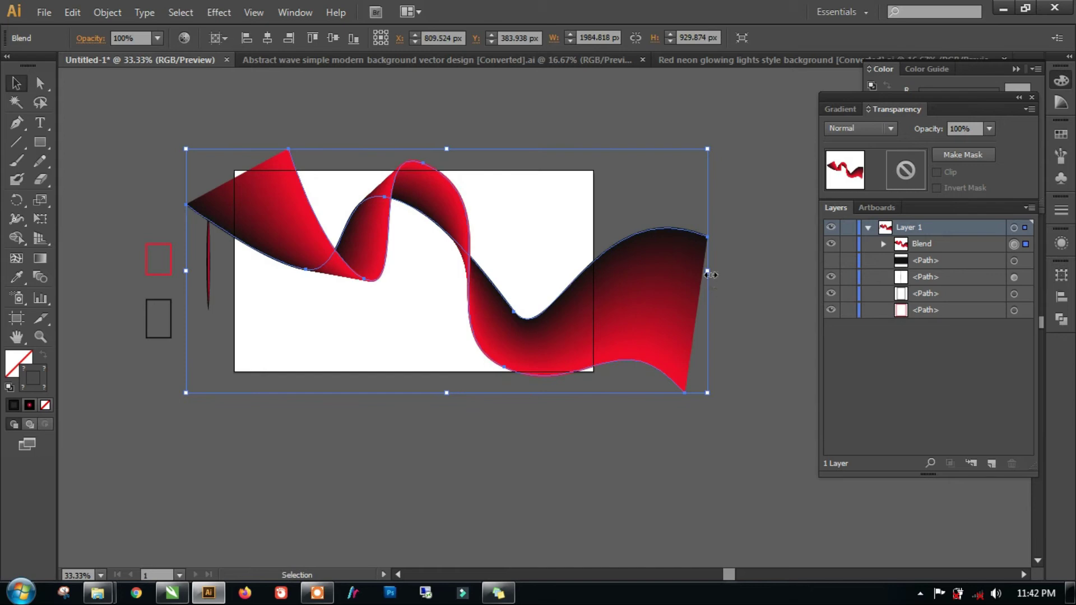
Step: Narrow the ribbon and scale it down to about 1654 × 873 px over the artboard
left_click_drag(707, 274, 650, 286)
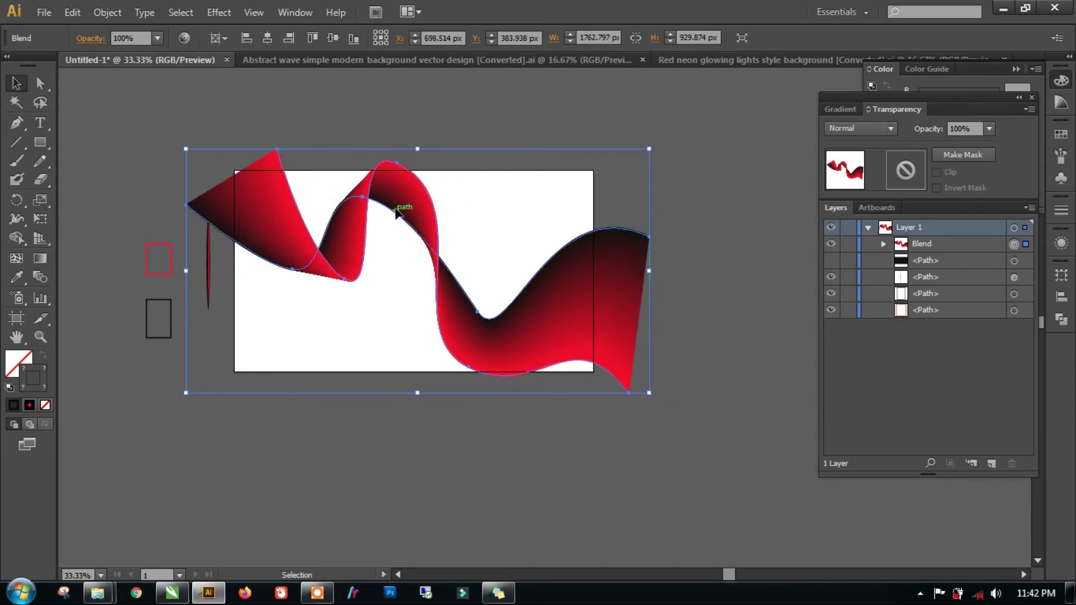
left_click_drag(479, 338, 480, 347)
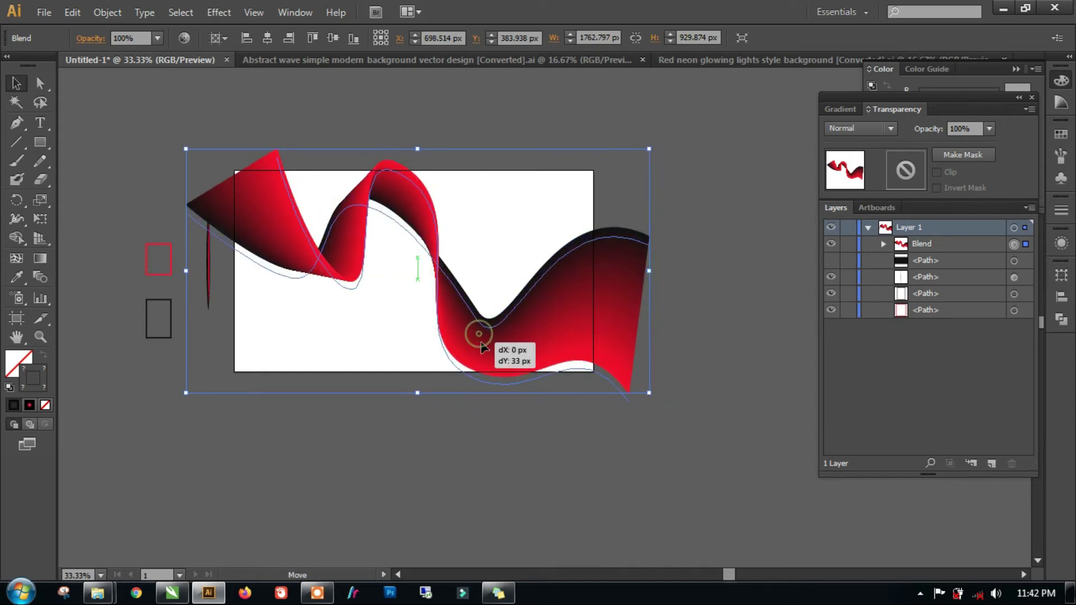
left_click(565, 471)
left_click(528, 355)
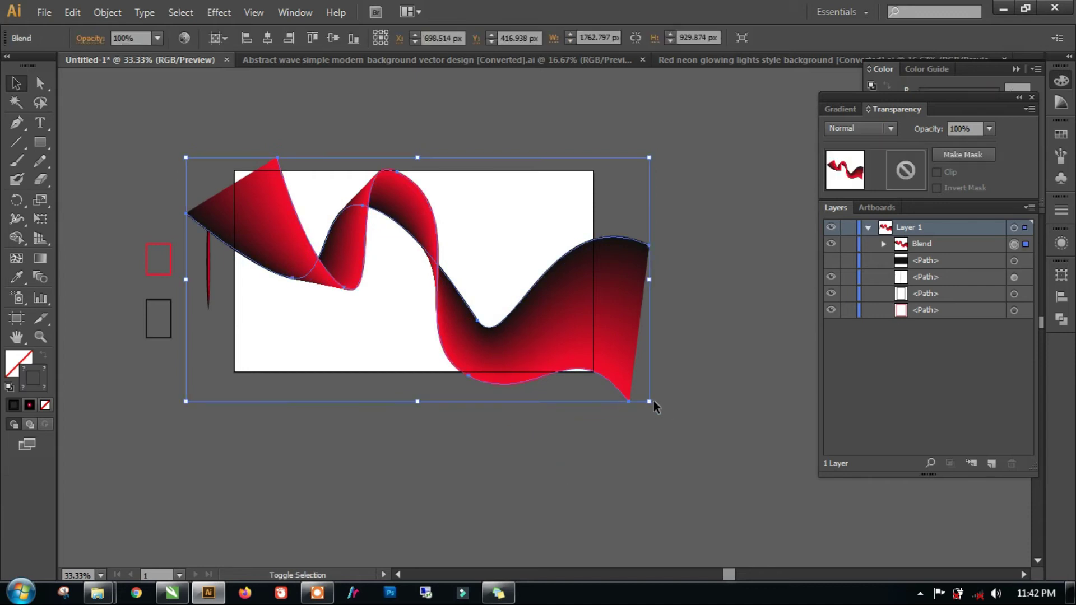
left_click_drag(649, 401, 626, 386)
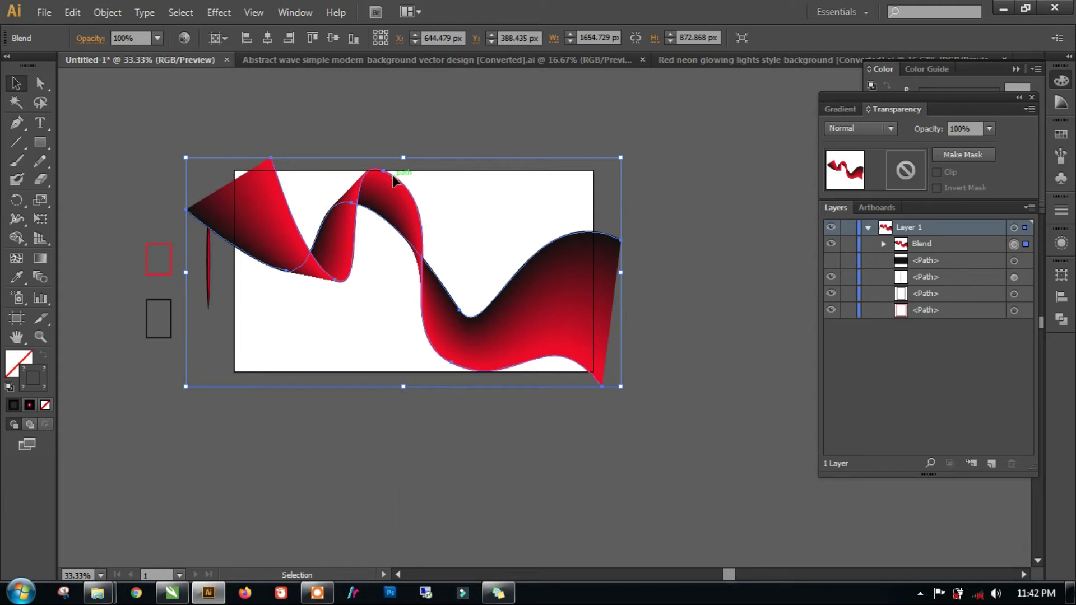
left_click(418, 183)
left_click(401, 188)
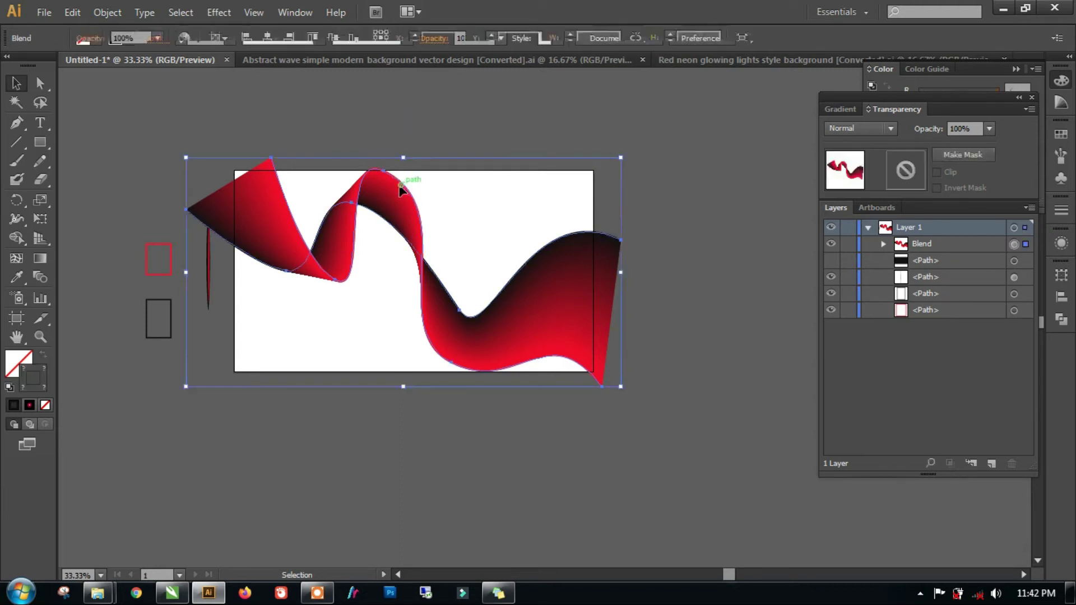
scroll(384, 184, "up", 2, "alt")
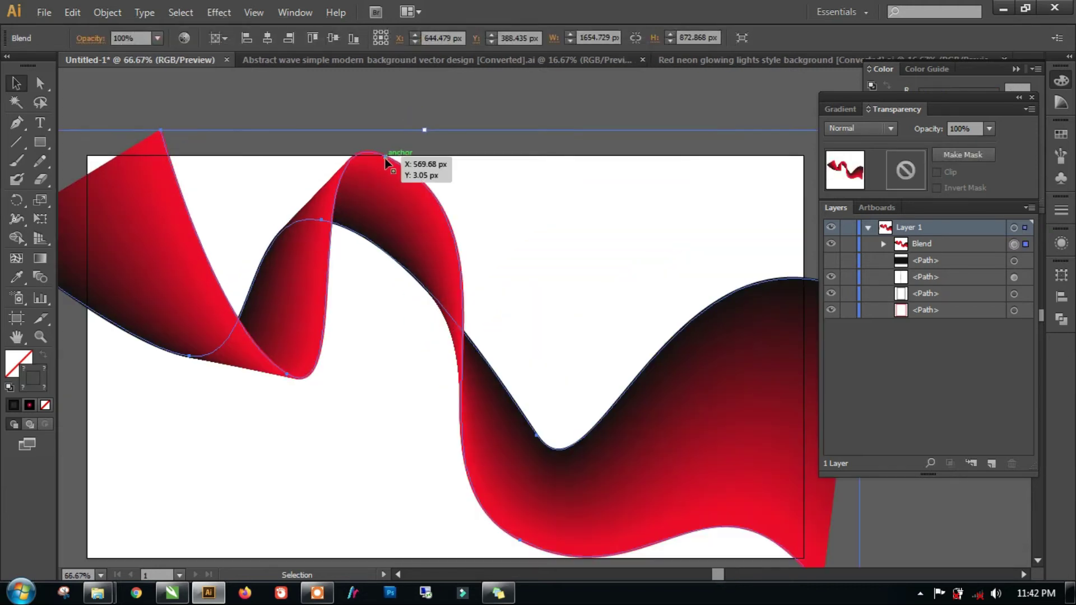
Step: Pull the top fold point down-left and the lower edge's bottom anchor downward
left_click(43, 83)
left_click_drag(385, 158, 374, 185)
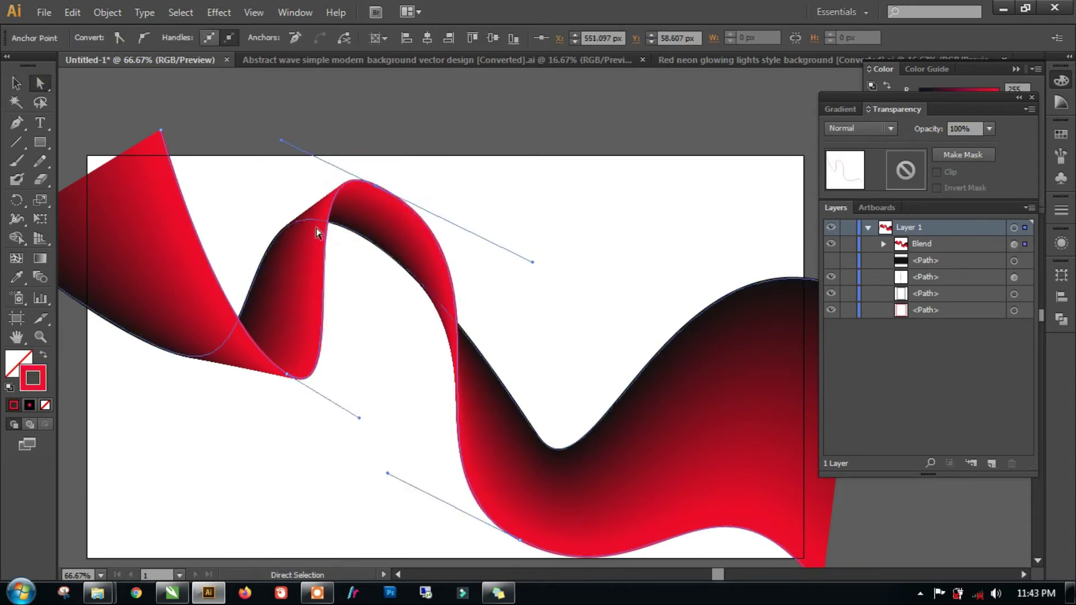
scroll(348, 334, "down", 1)
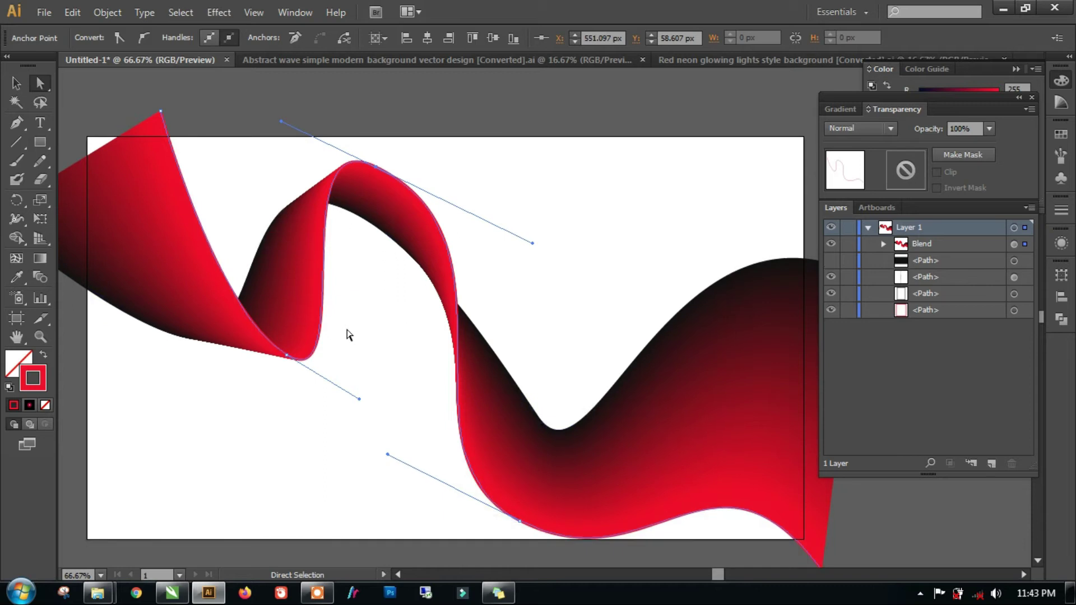
scroll(348, 334, "down", 1, "alt")
left_click_drag(81, 243, 84, 219)
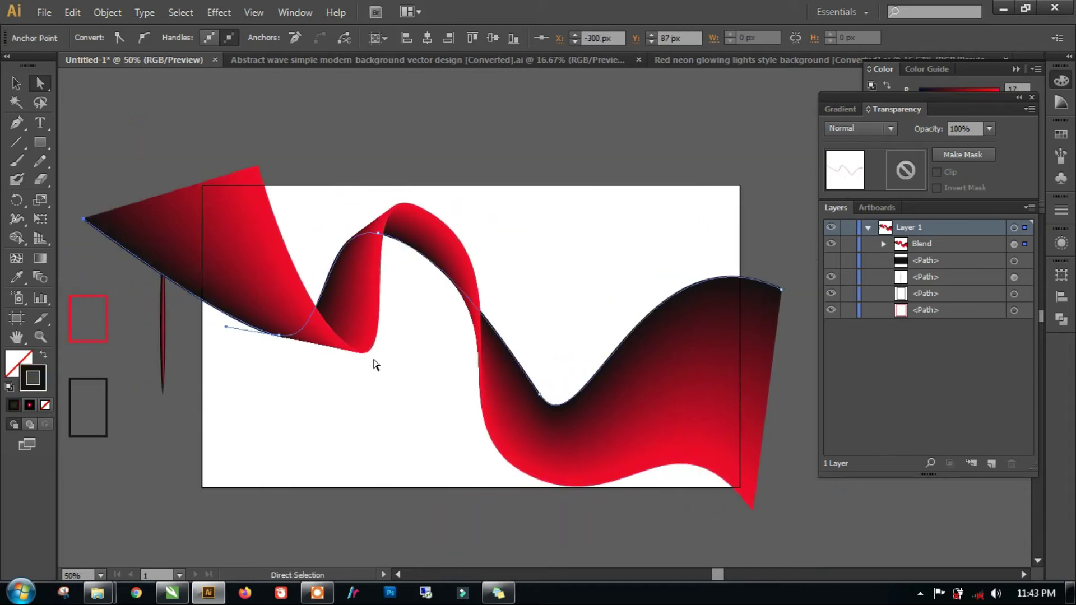
left_click(367, 353)
left_click_drag(352, 356, 357, 381)
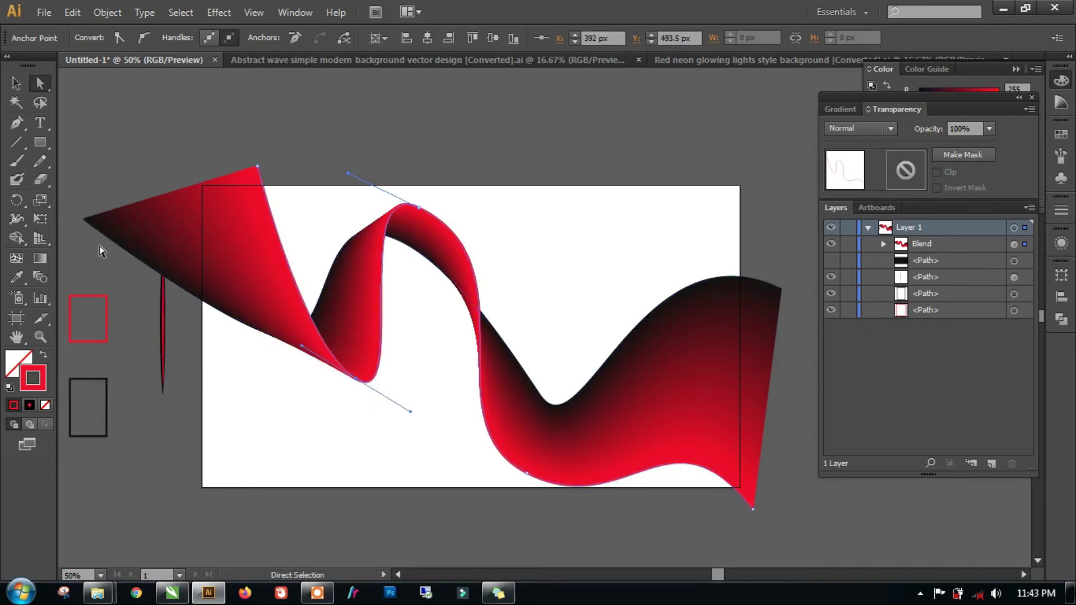
Step: Bend the upper edge curve down-left and shift an anchor left to round the fold
left_click_drag(85, 222, 84, 219)
left_click_drag(280, 336, 260, 365)
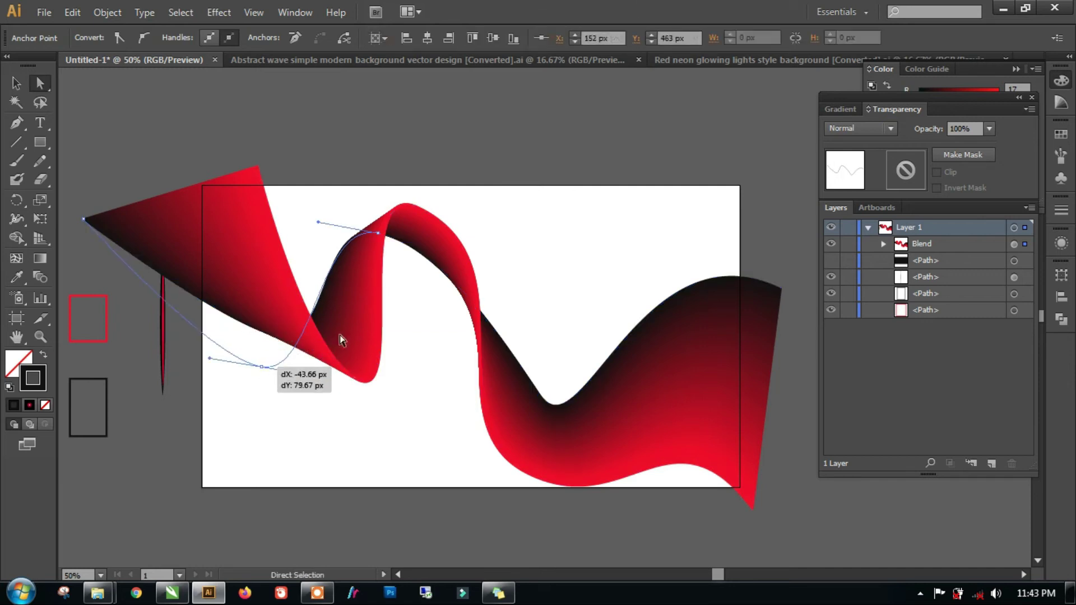
left_click_drag(378, 234, 347, 235)
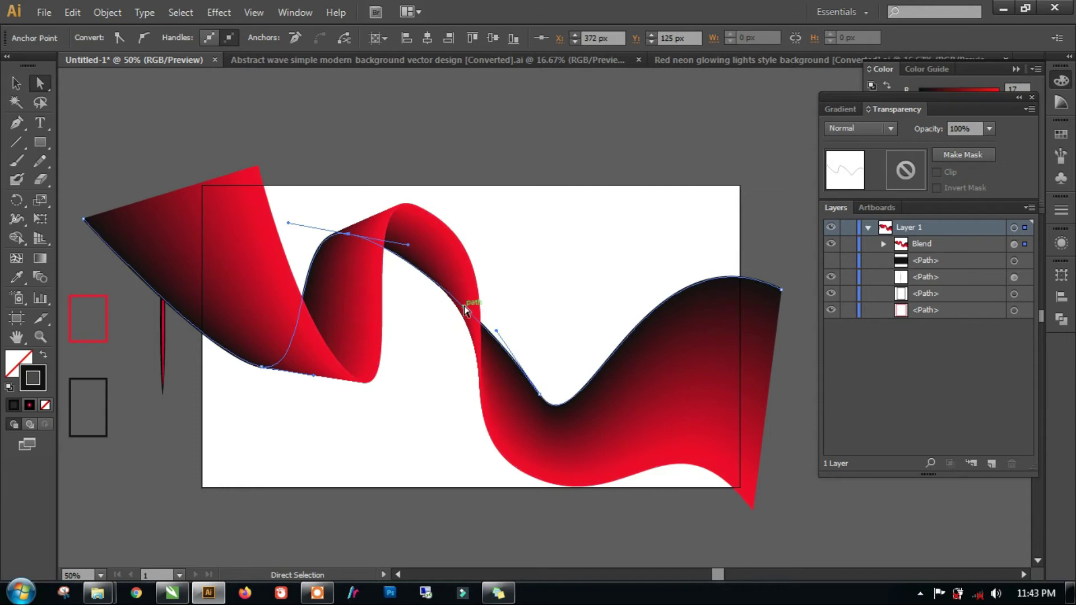
scroll(464, 310, "down", 1)
left_click(448, 286)
scroll(448, 286, "down", 1)
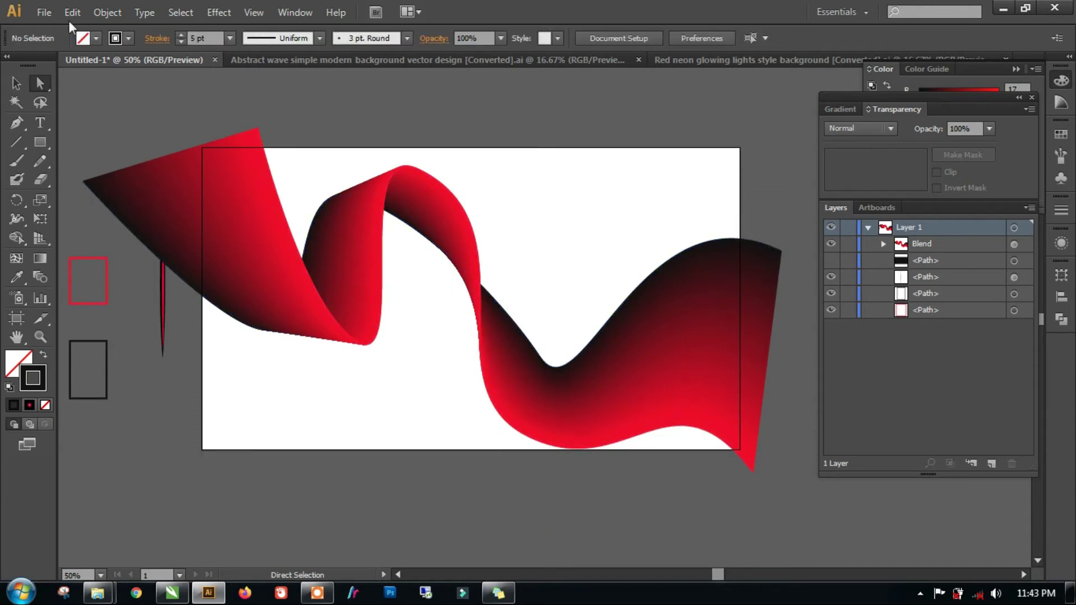
left_click(15, 83)
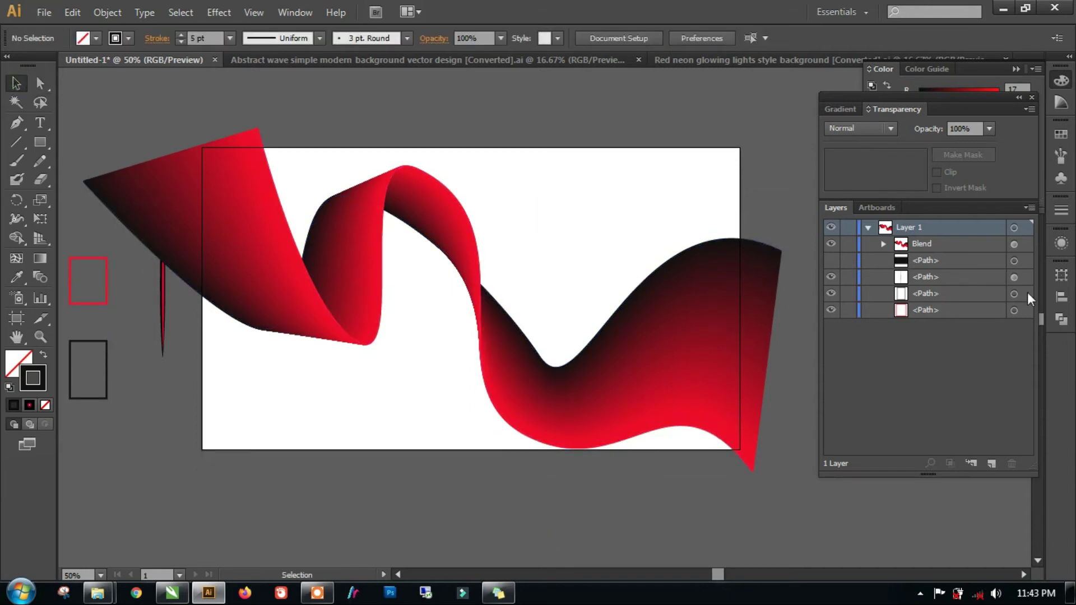
Step: Show the black background rectangle again and select the ribbon blend
left_click(831, 259)
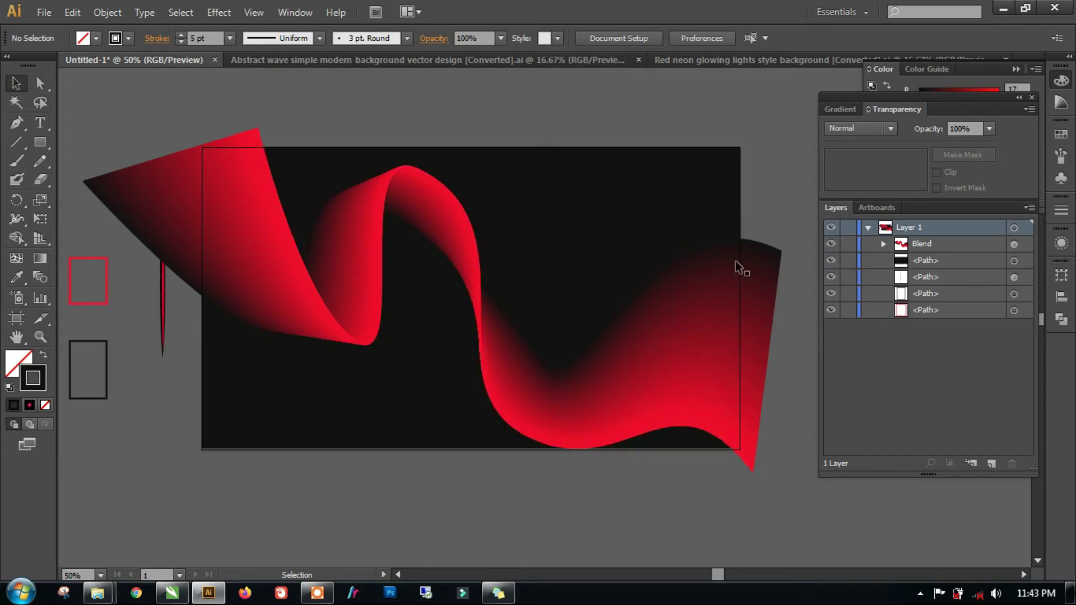
scroll(507, 339, "down", 1)
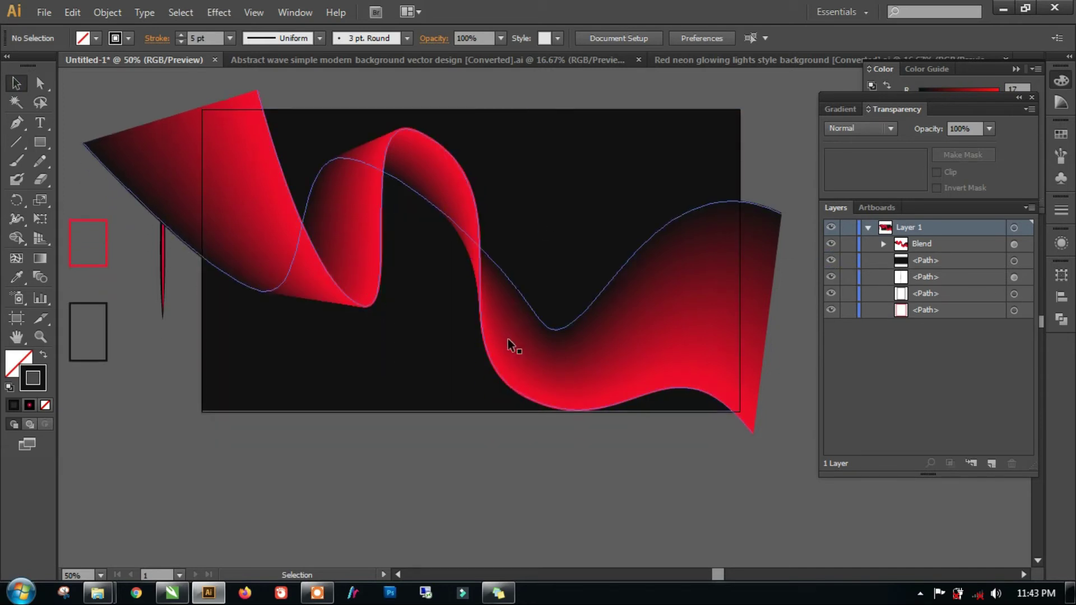
left_click(590, 371)
left_click(764, 454)
left_click(755, 433)
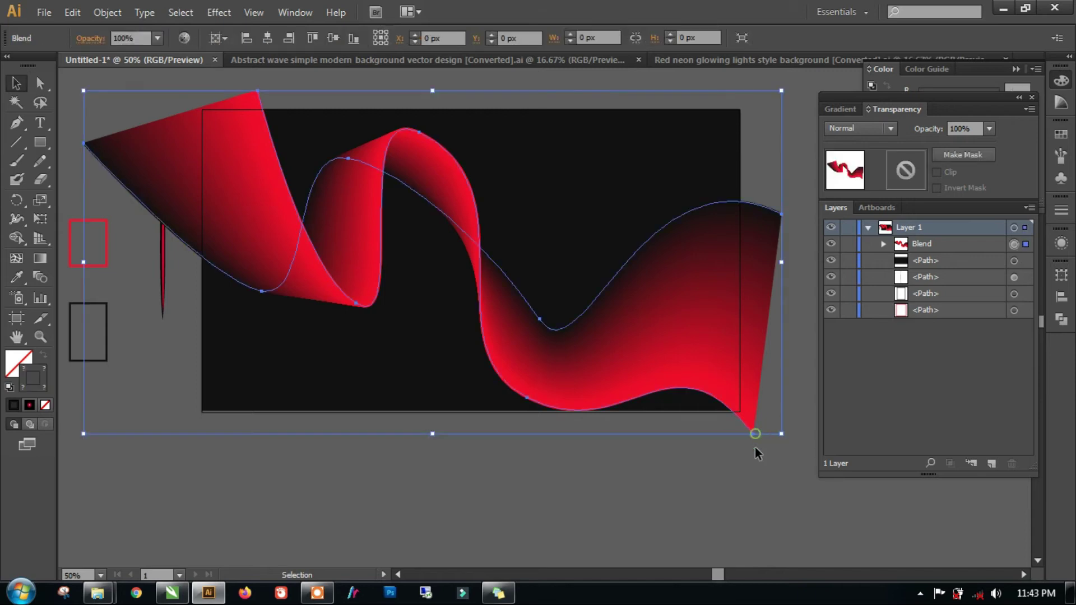
Step: Smooth the bottom anchor's handle and raise the ribbon's right end anchor
left_click(40, 83)
left_click(549, 411)
left_click_drag(626, 449, 603, 428)
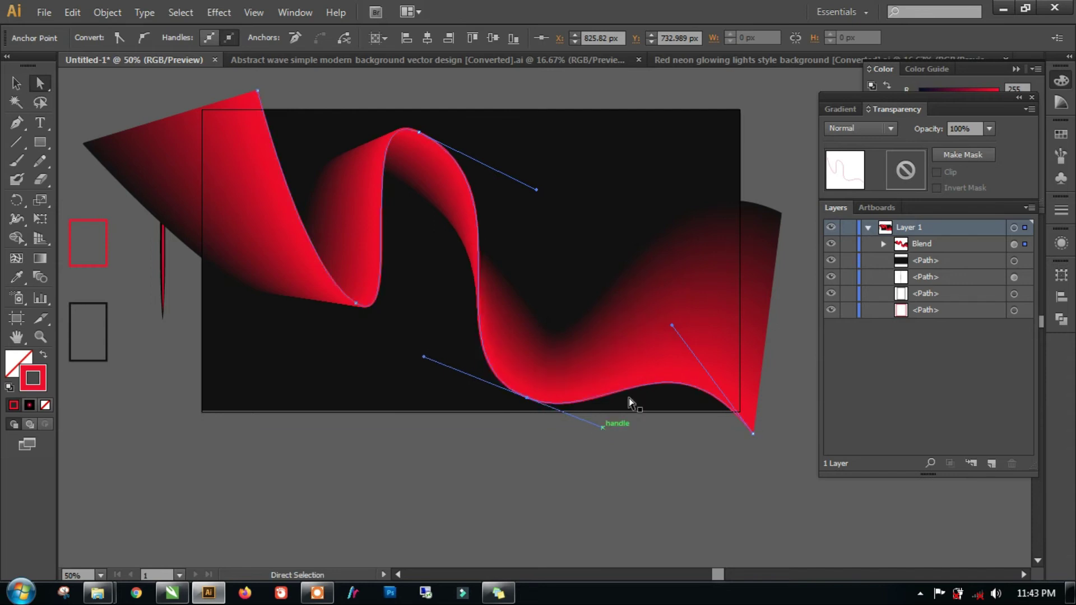
left_click(782, 215)
left_click_drag(783, 215, 785, 196)
left_click(553, 421)
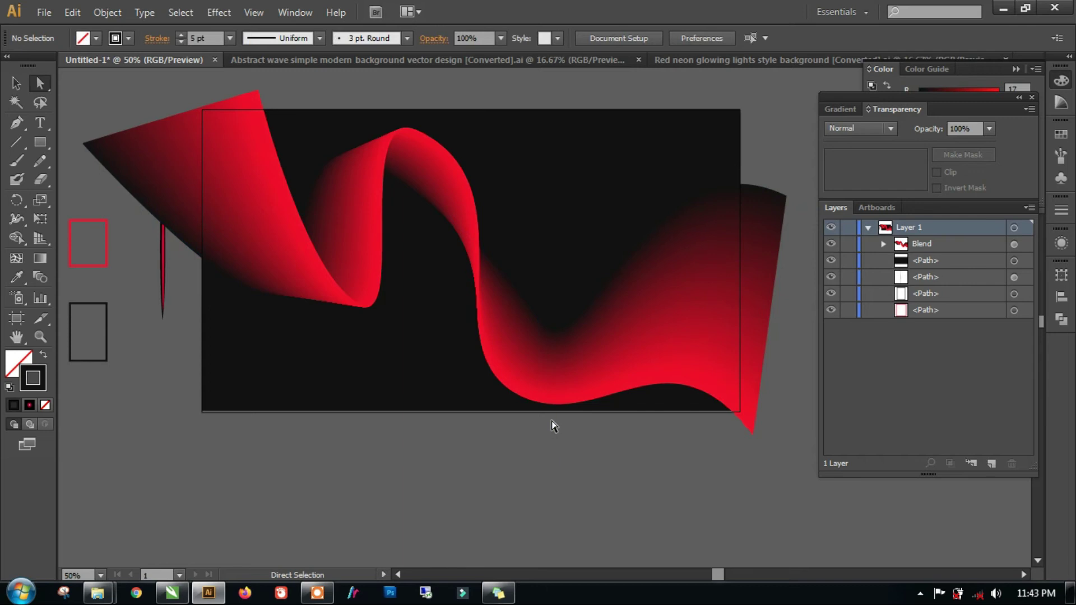
Step: Trace a three-point curve down the ribbon's central fold with the Pen tool and select it
left_click(26, 127)
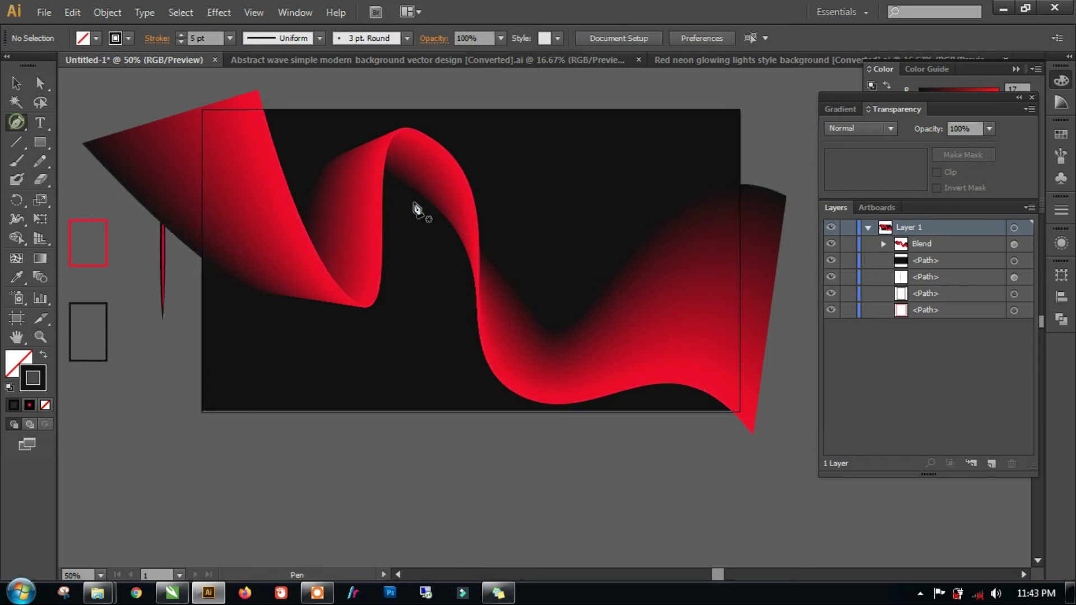
left_click(456, 162)
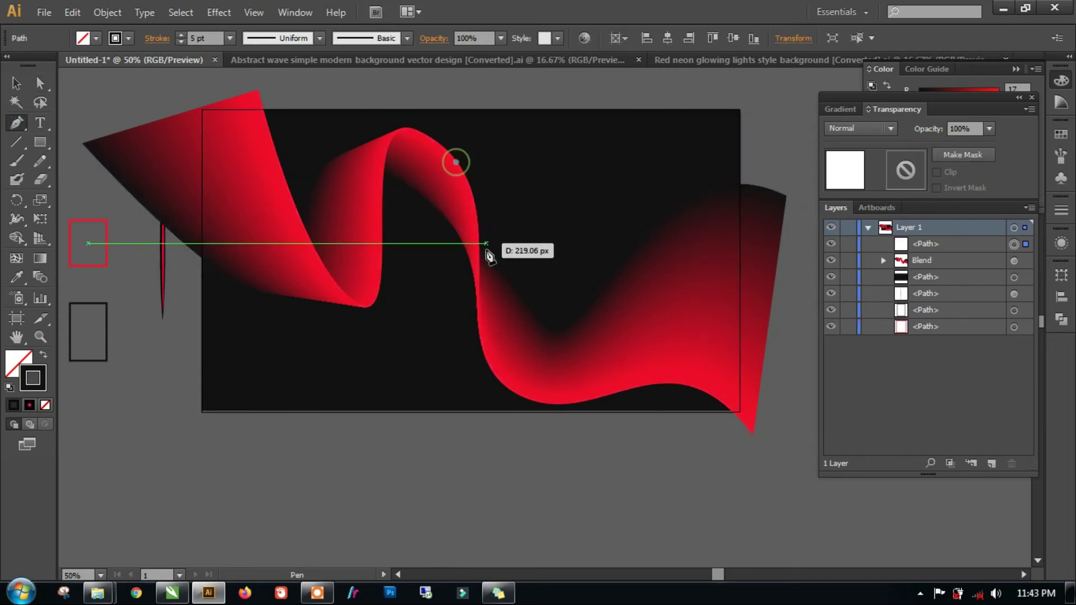
left_click_drag(478, 256, 472, 311)
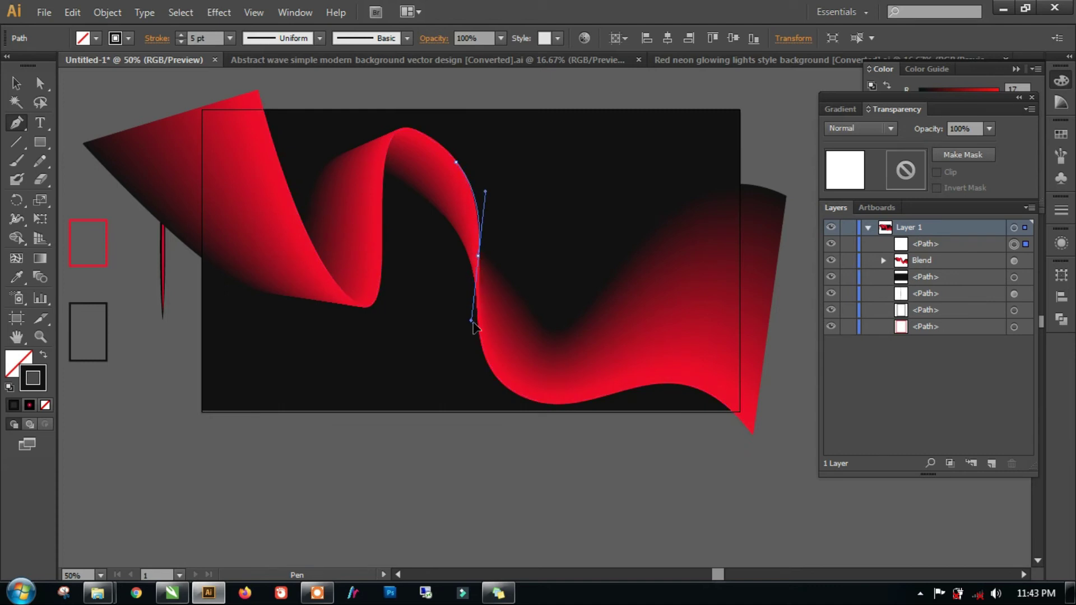
left_click_drag(510, 388, 546, 410)
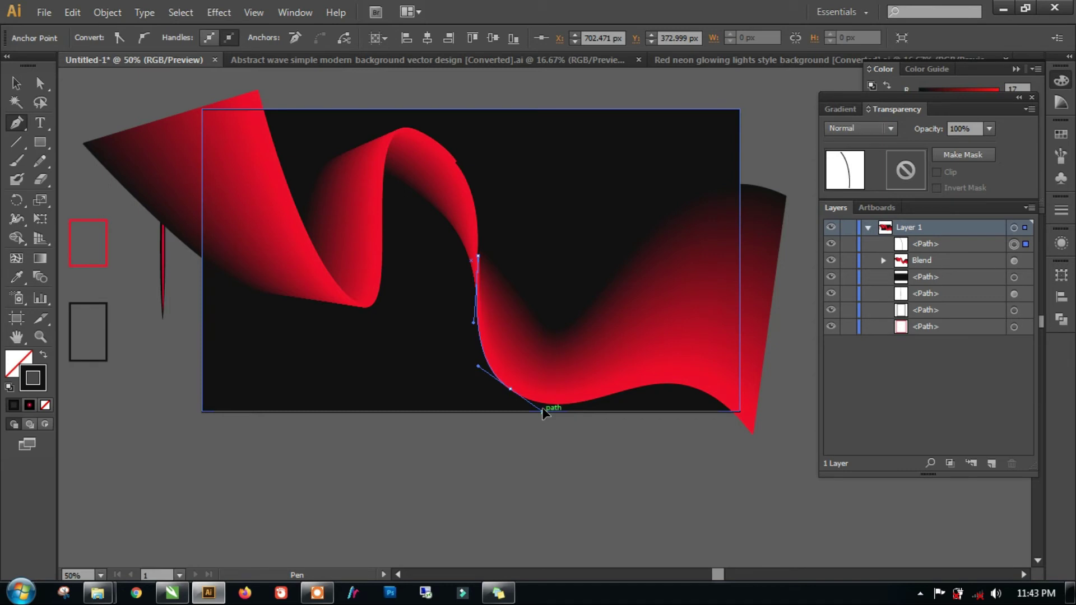
left_click(16, 82)
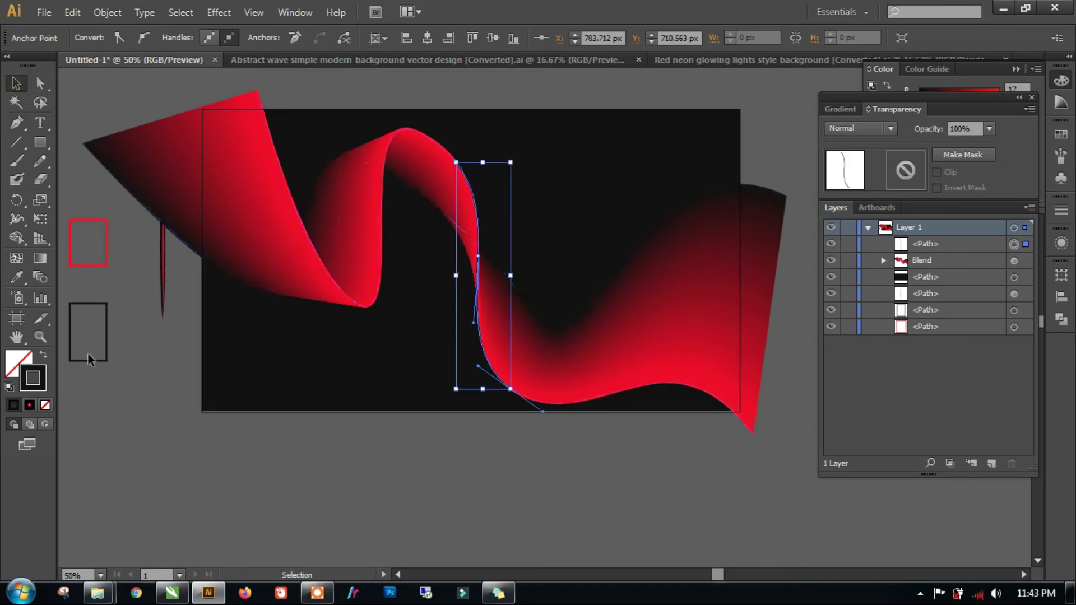
left_click(127, 464)
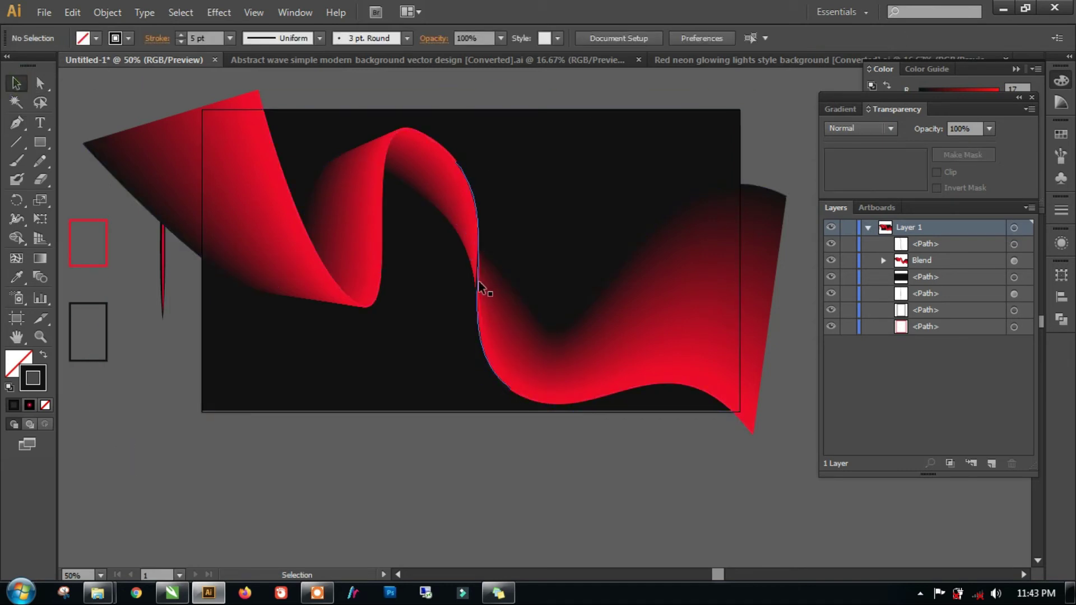
left_click(479, 287)
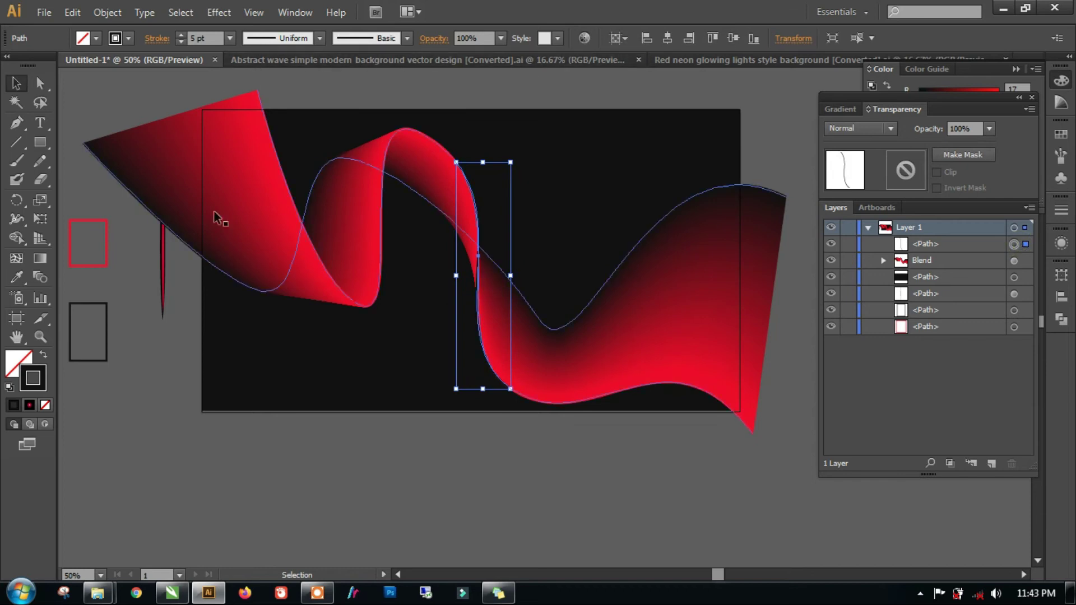
left_click(16, 277)
Step: Eyedrop the thin red line's red-to-black gradient onto the fold line and apply it across the stroke
left_click(162, 255)
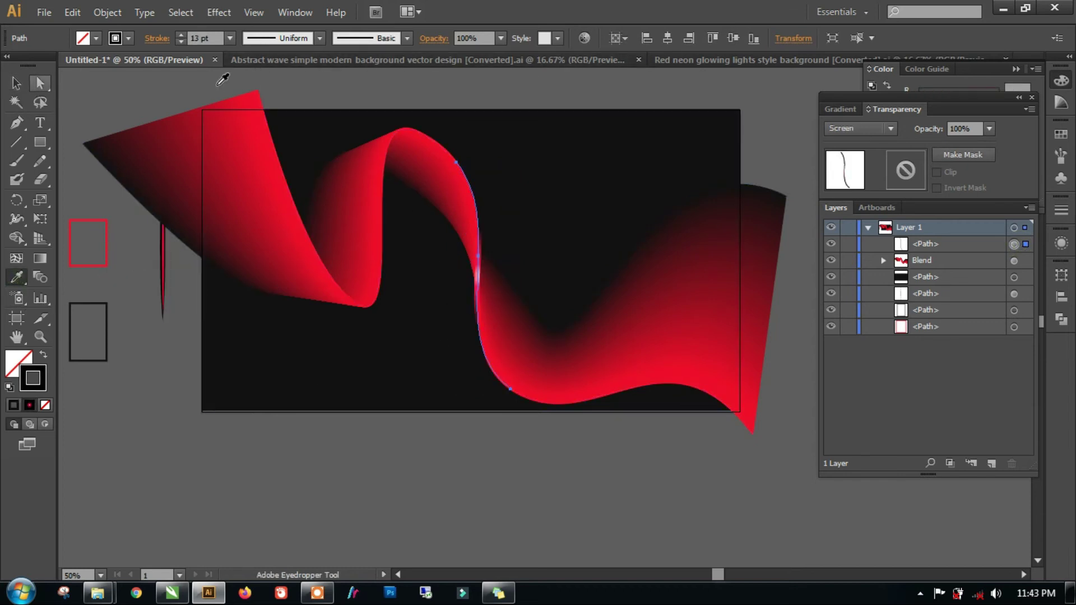
left_click(841, 109)
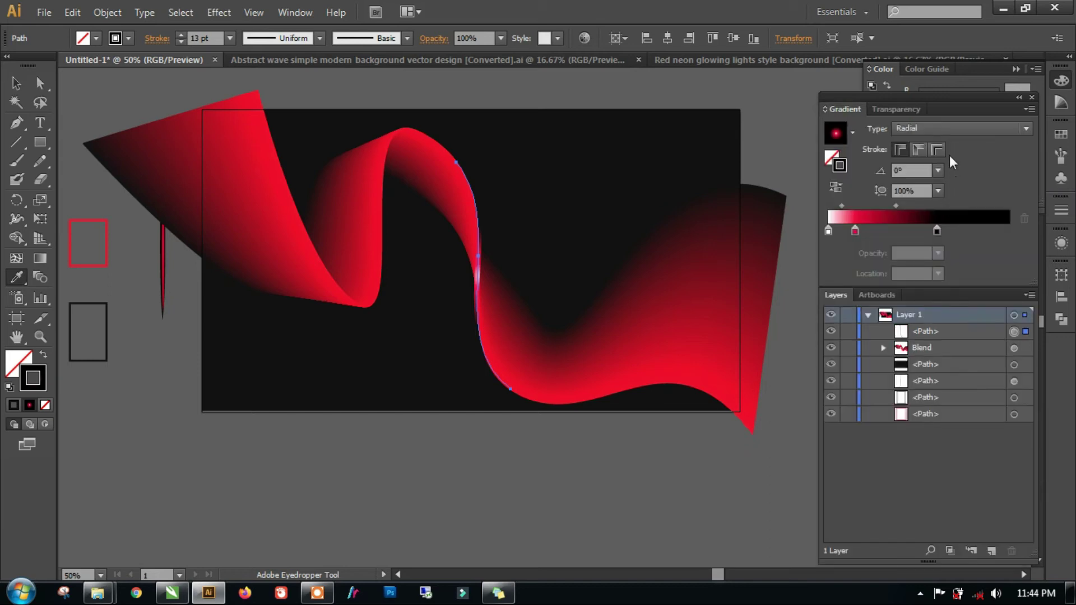
left_click(917, 148)
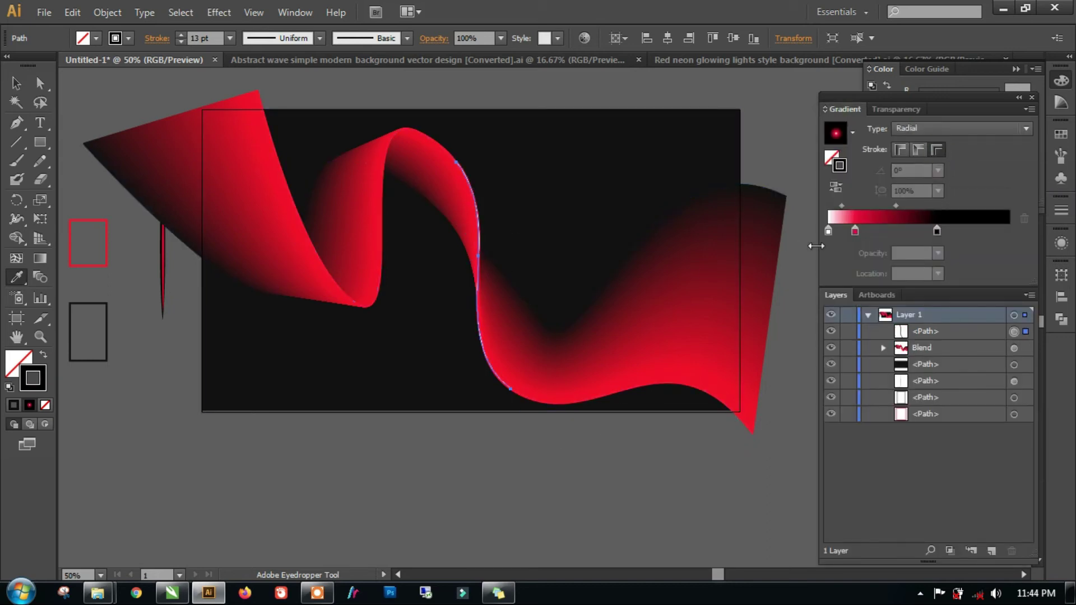
Step: Adjust the glowing central fold line's stroke weight up and back down to its final thickness
key("v")
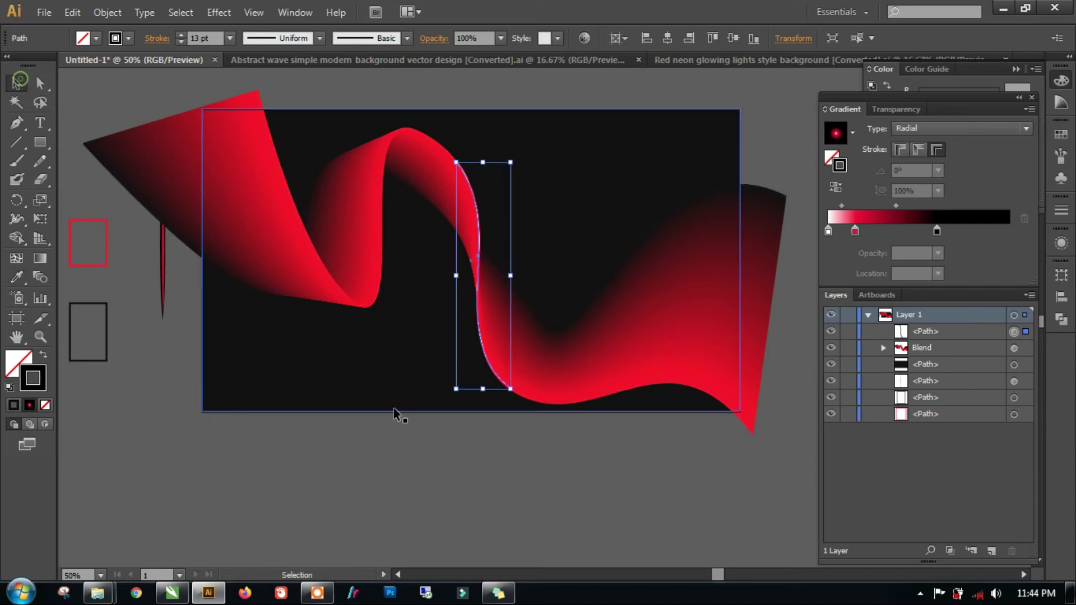
left_click(406, 434)
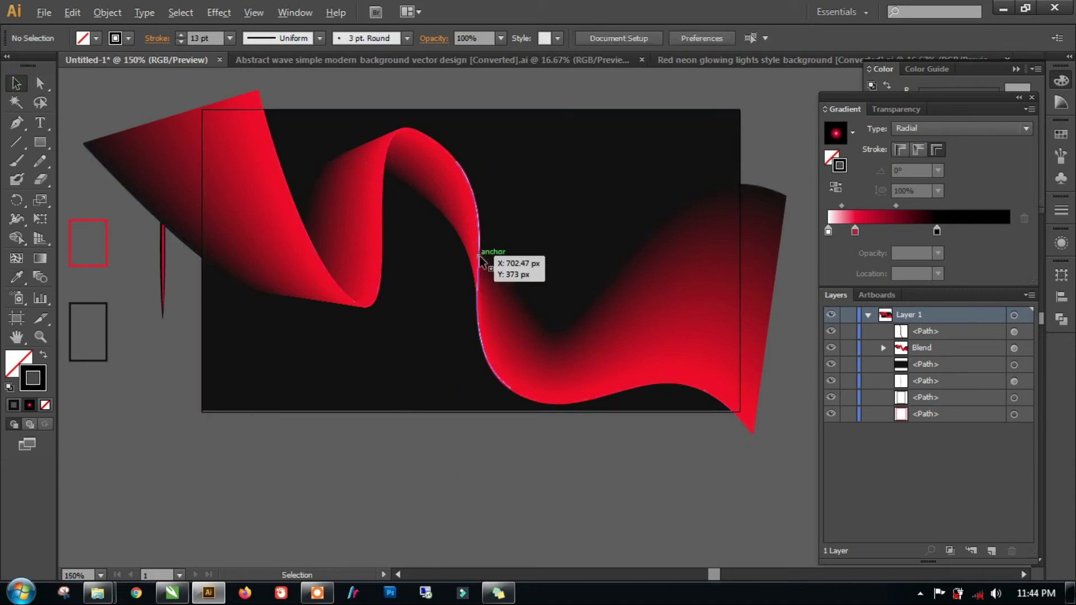
scroll(479, 256, "up", 3)
left_click(475, 288)
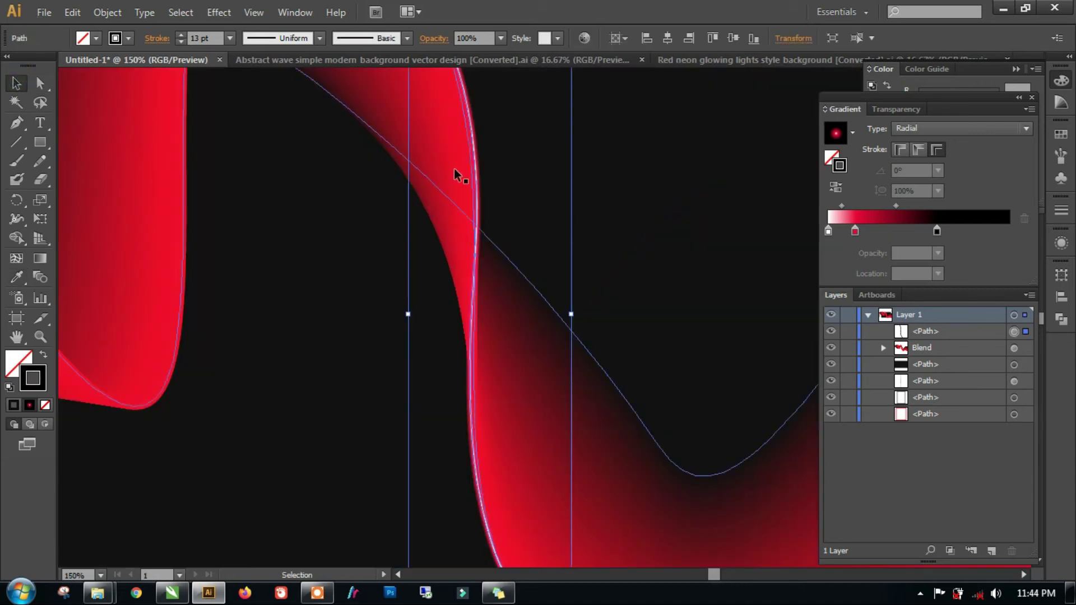
left_click(180, 35)
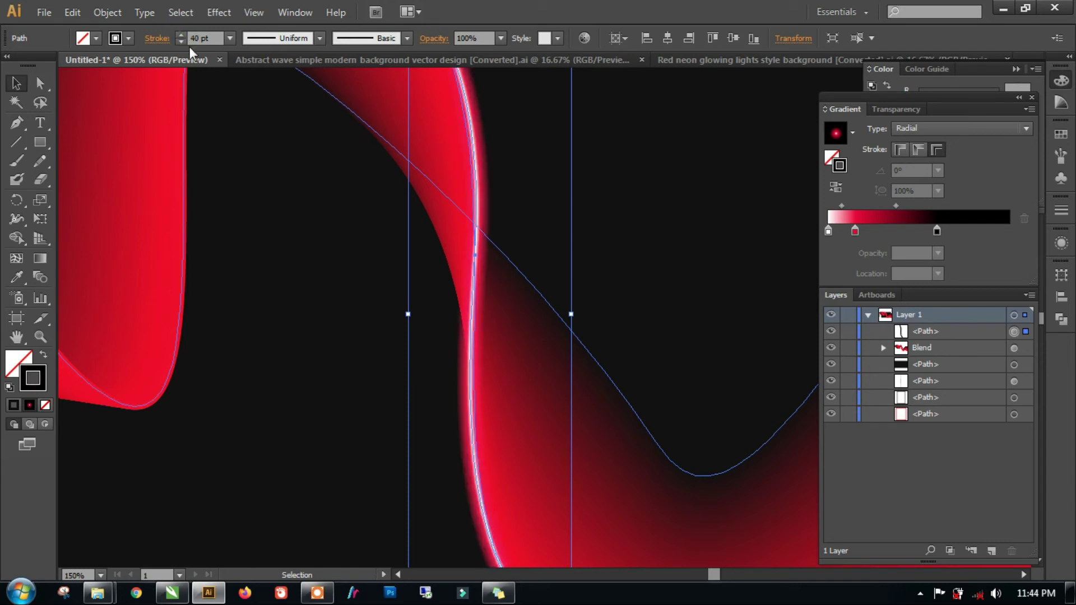
left_click(181, 42)
left_click(181, 42)
left_click(181, 42)
left_click(181, 41)
left_click(181, 42)
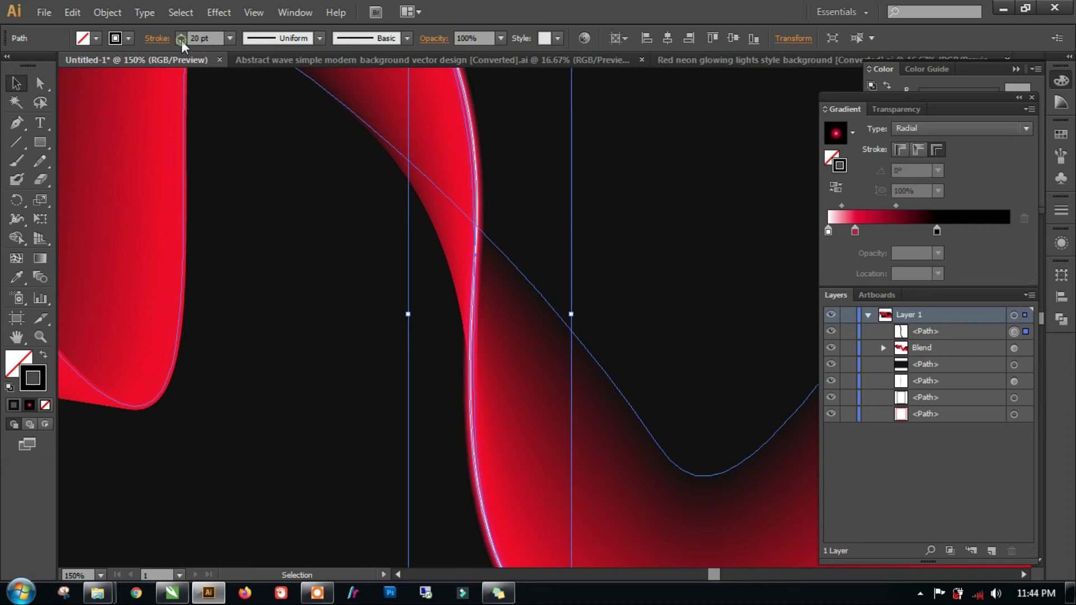
left_click(600, 297)
Step: Give the central fold line a tapered elliptical width profile and check the result
scroll(384, 324, "down", 2)
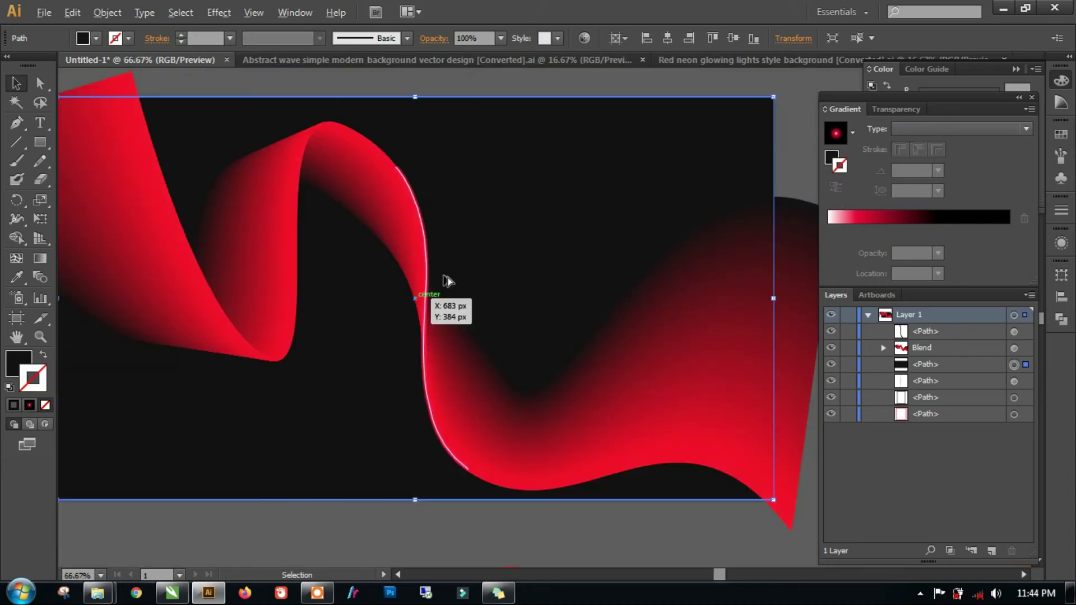
scroll(448, 278, "down", 1)
left_click(459, 466)
left_click(463, 417)
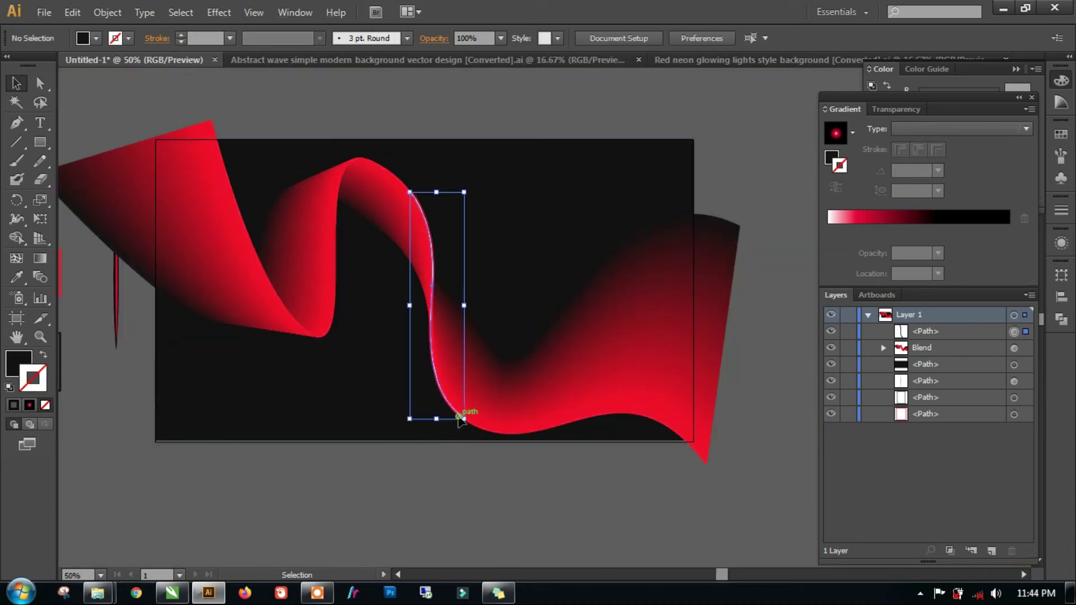
left_click(321, 38)
left_click(295, 87)
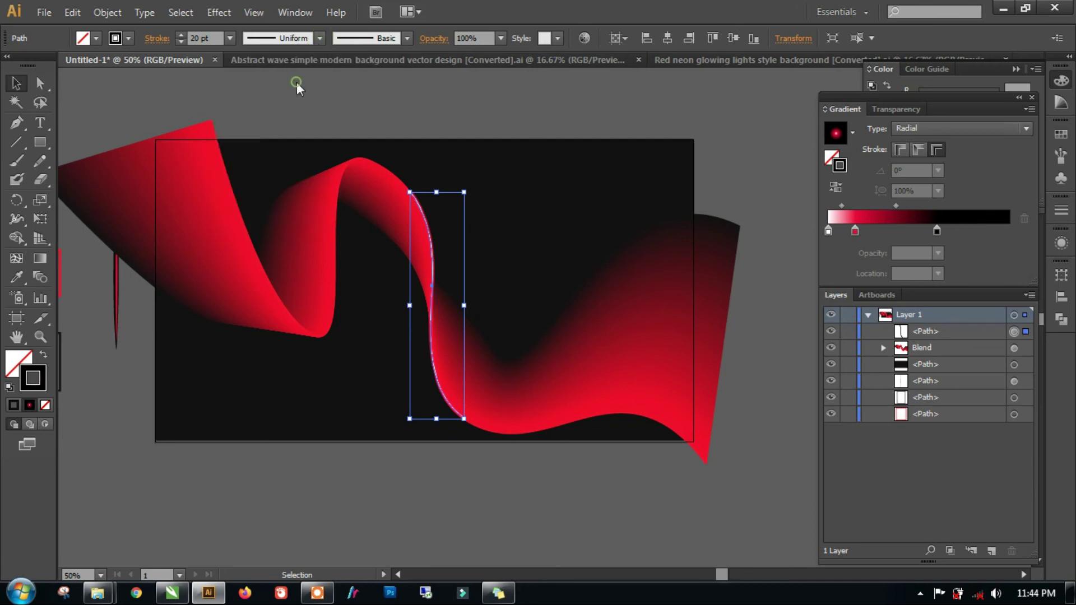
left_click(519, 495)
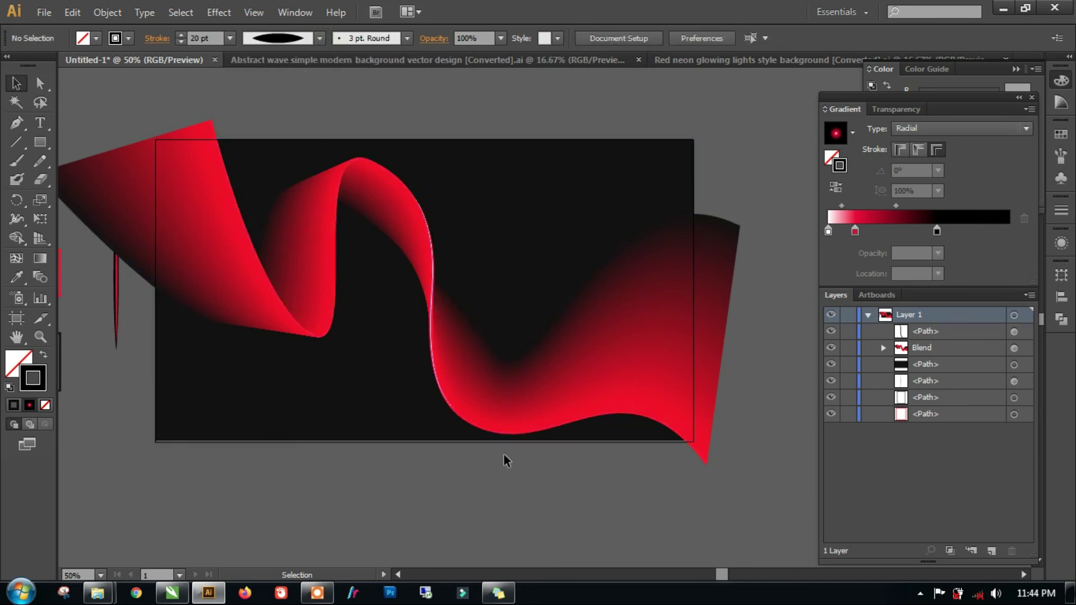
left_click(429, 321)
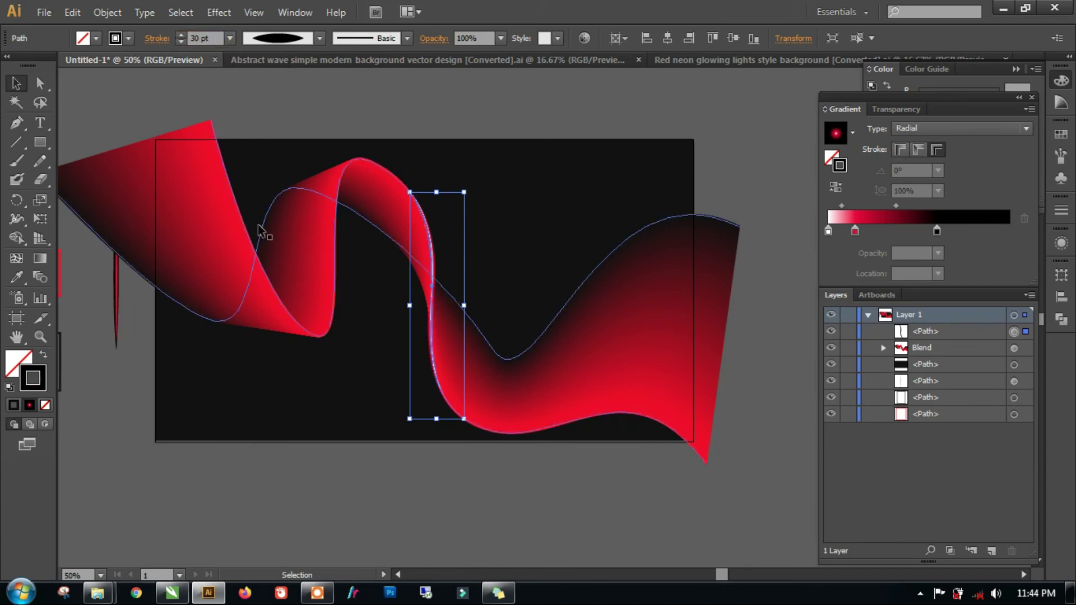
left_click(497, 469)
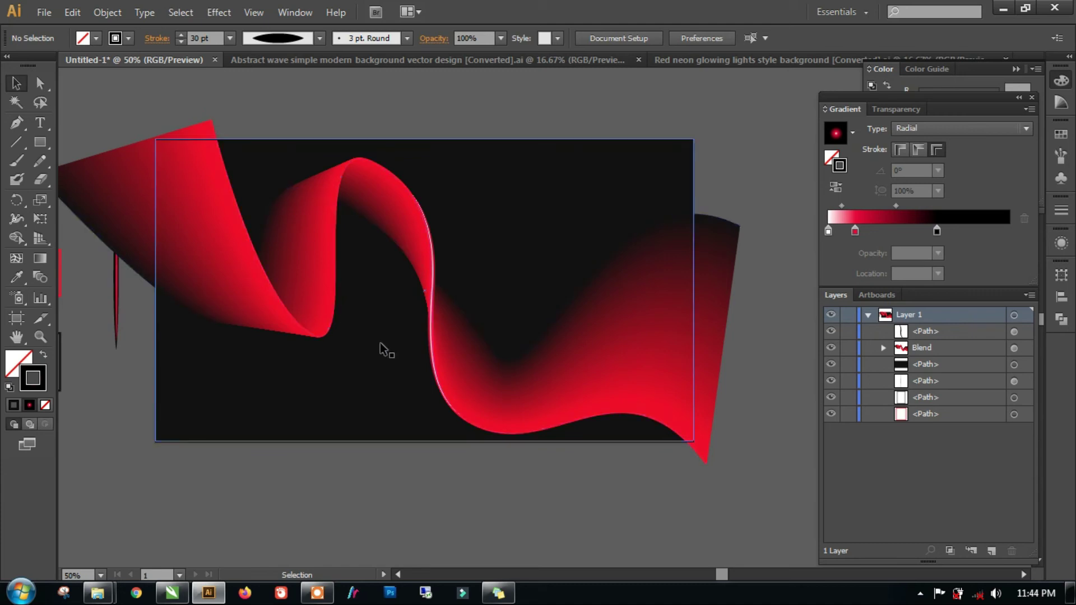
left_click(16, 122)
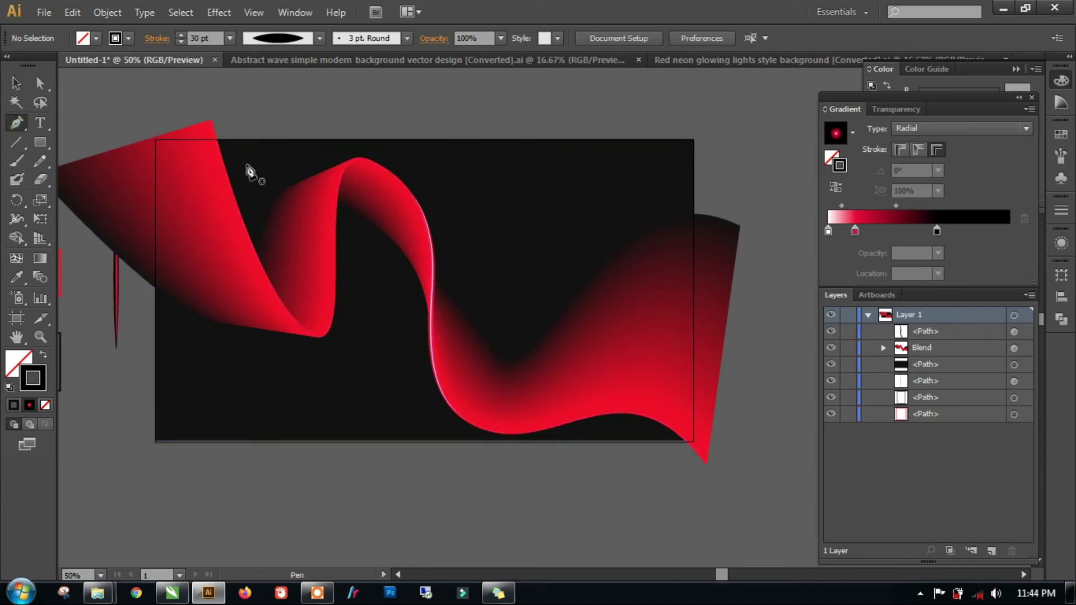
Step: Pen-draw a curve down the left fold and eyedrop the ribbon's gradient onto it, applied across the stroke
left_click(220, 153)
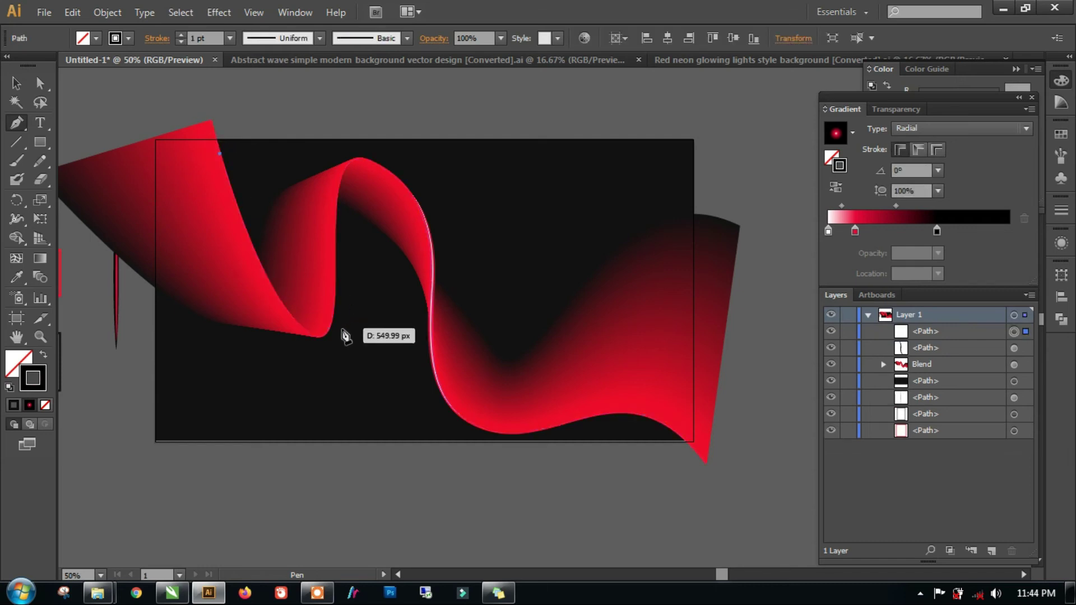
left_click_drag(295, 320, 326, 350)
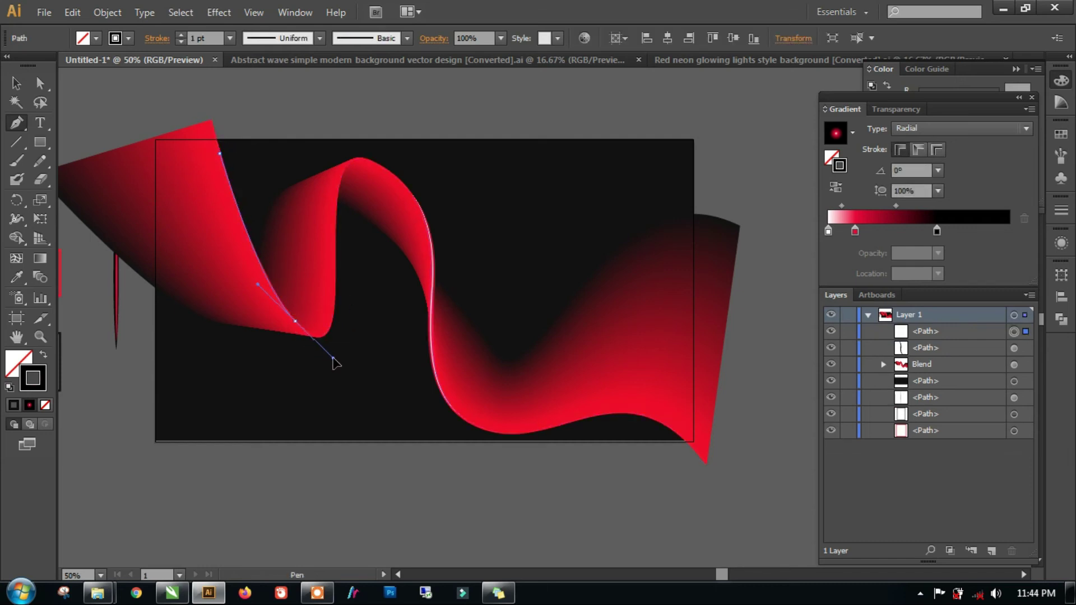
key("v")
left_click(12, 278)
left_click(436, 328)
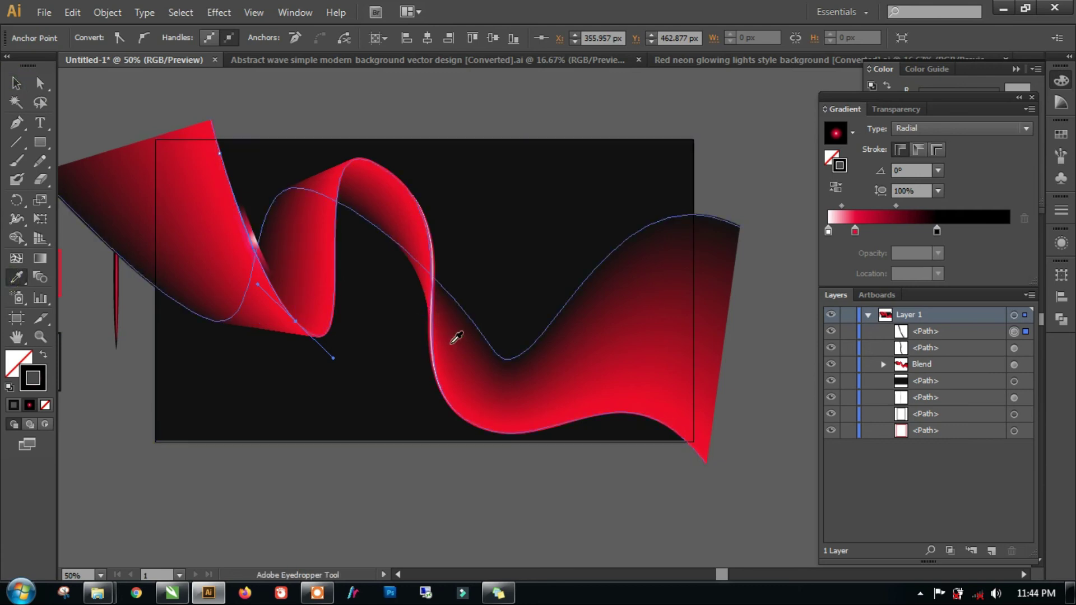
left_click(937, 150)
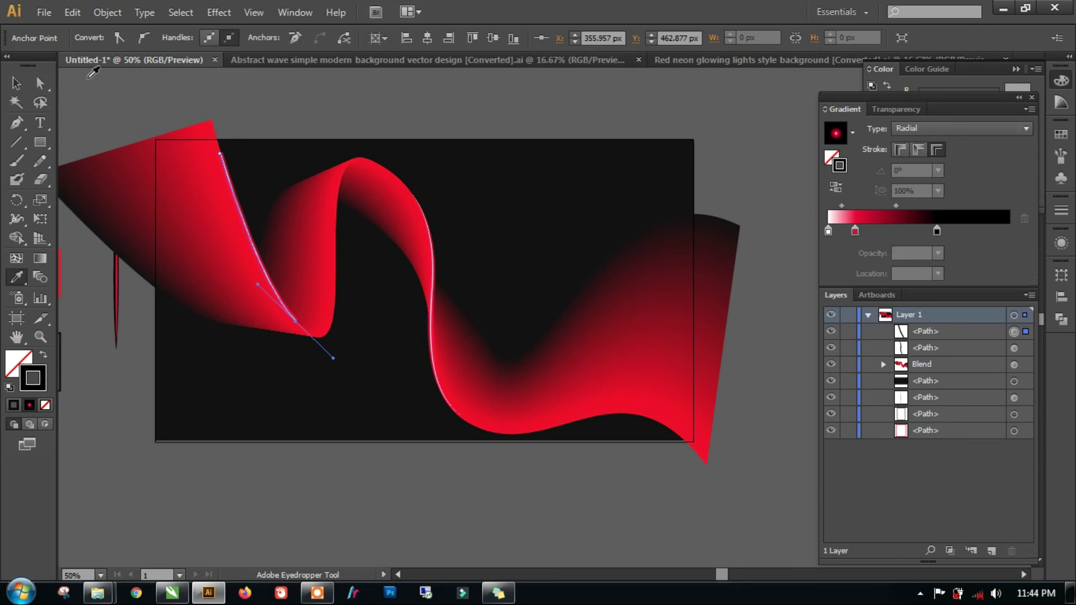
Step: Give the new left-fold highlight a tapered elliptical width profile
key("v")
left_click(288, 149)
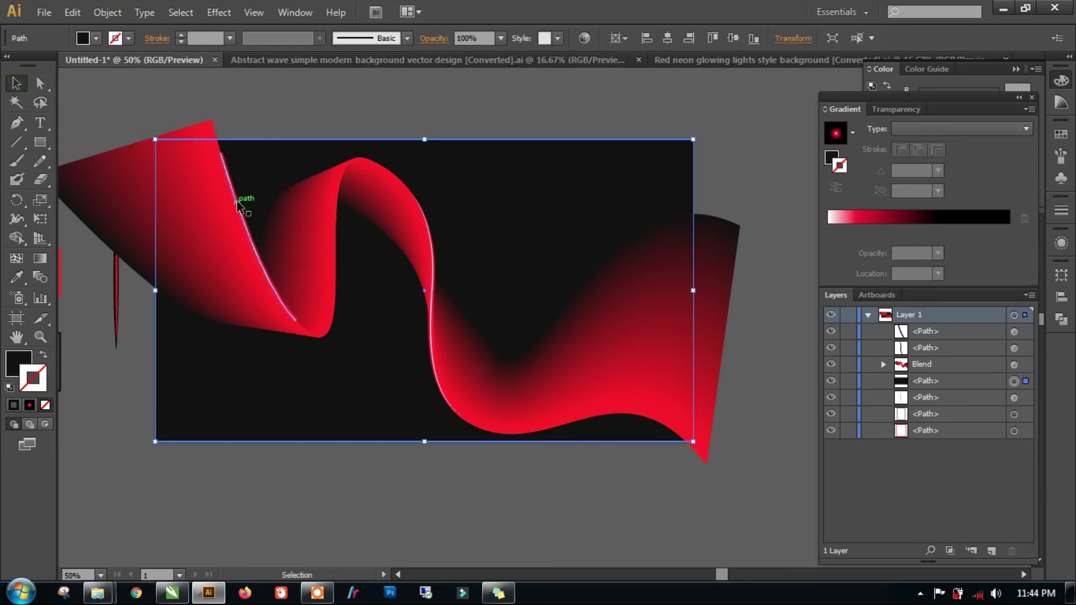
left_click(238, 204)
left_click(320, 38)
left_click(303, 85)
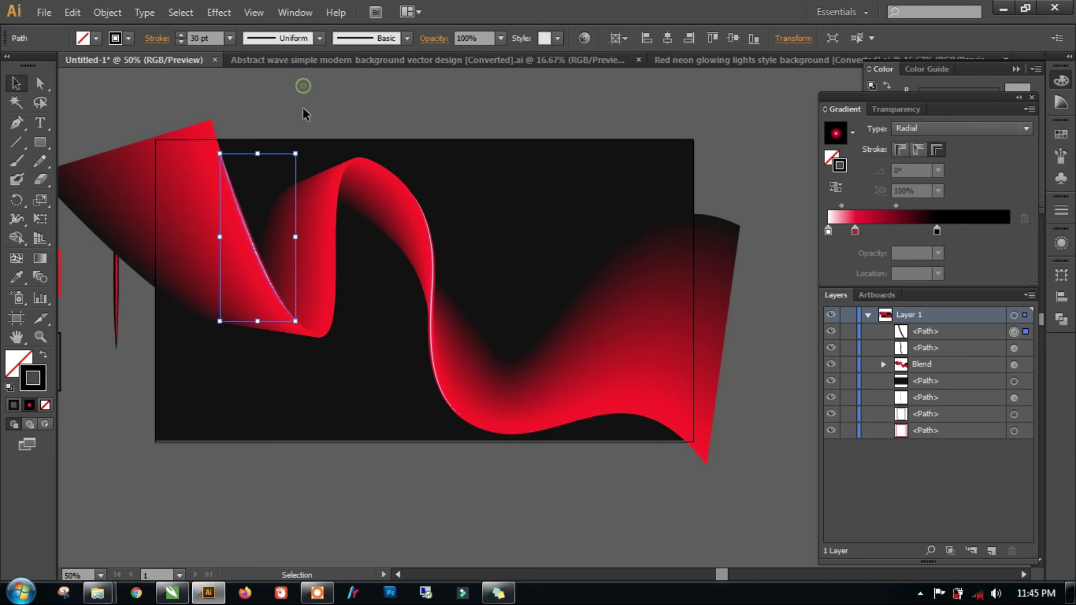
left_click(261, 114)
Step: Raise the left highlight's stroke weight to 37 pt and preview it
left_click(262, 263)
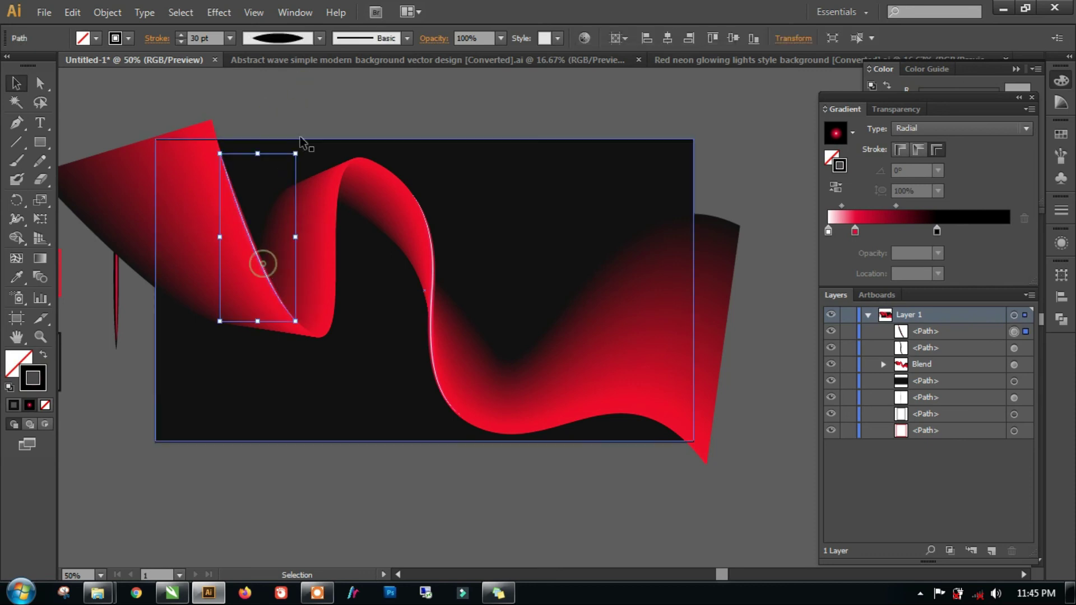
left_click(180, 35)
left_click(179, 35)
left_click(180, 35)
left_click(180, 35)
left_click(280, 109)
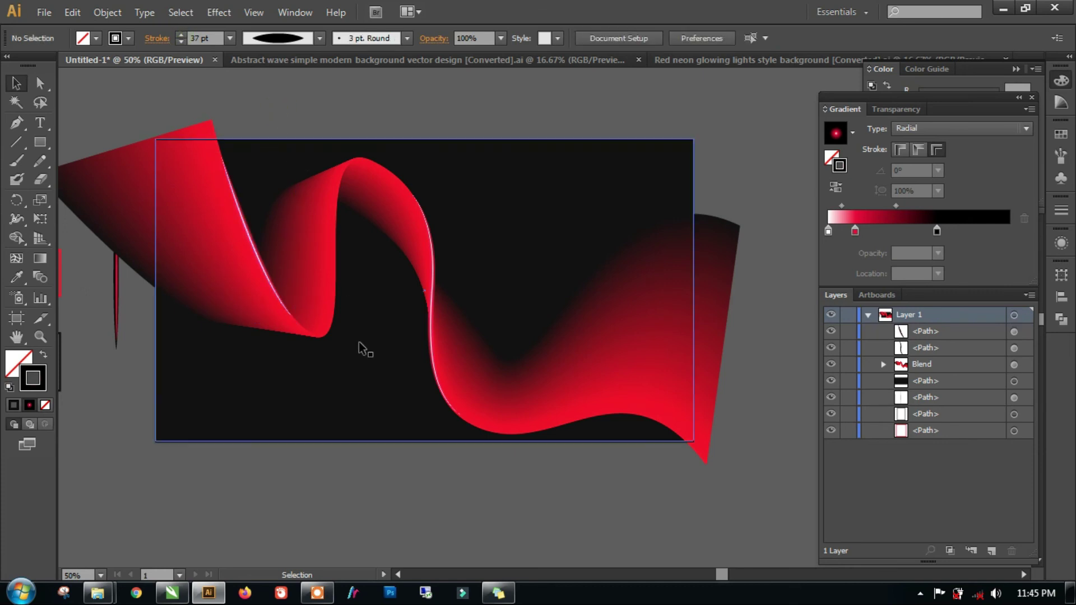
left_click(275, 291)
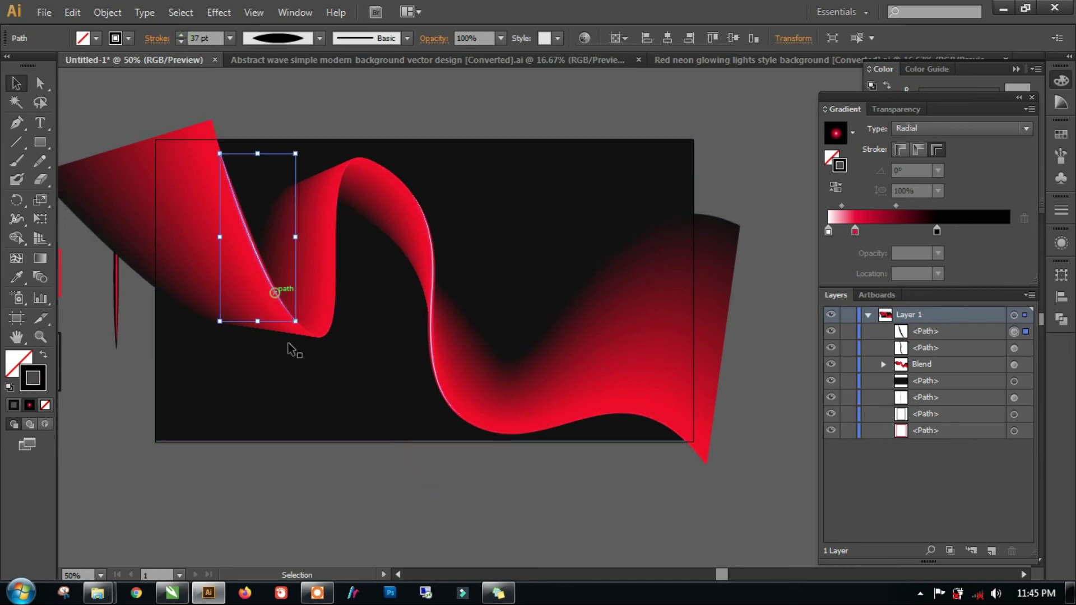
scroll(276, 312, "up", 3)
Step: Nudge the left highlight's lower anchor with Direct Selection so it hugs the fold, then zoom out
left_click(356, 448)
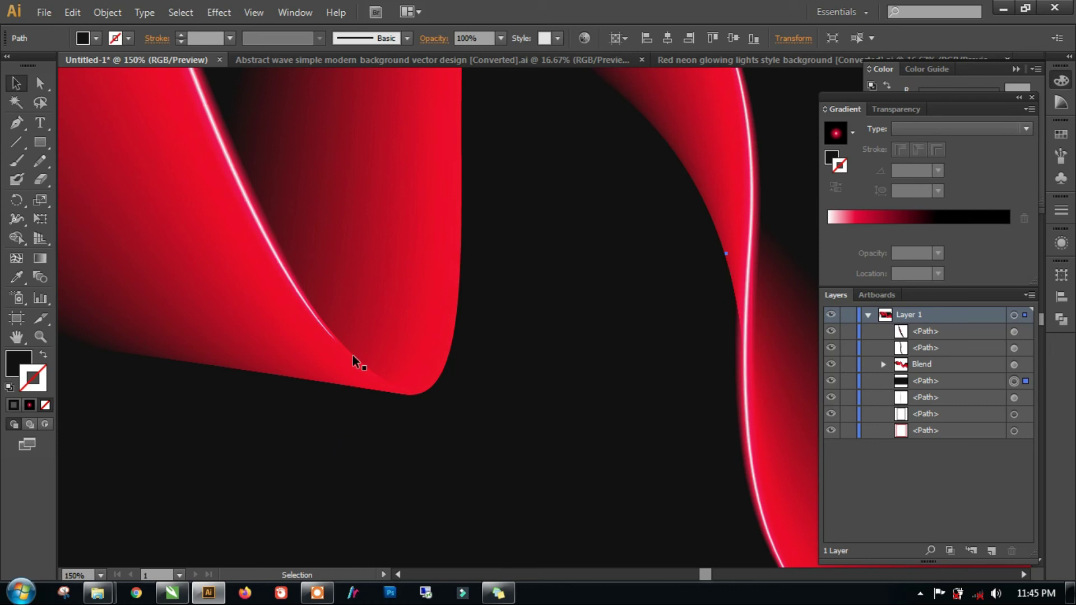
left_click(300, 291)
scroll(177, 203, "up", 2)
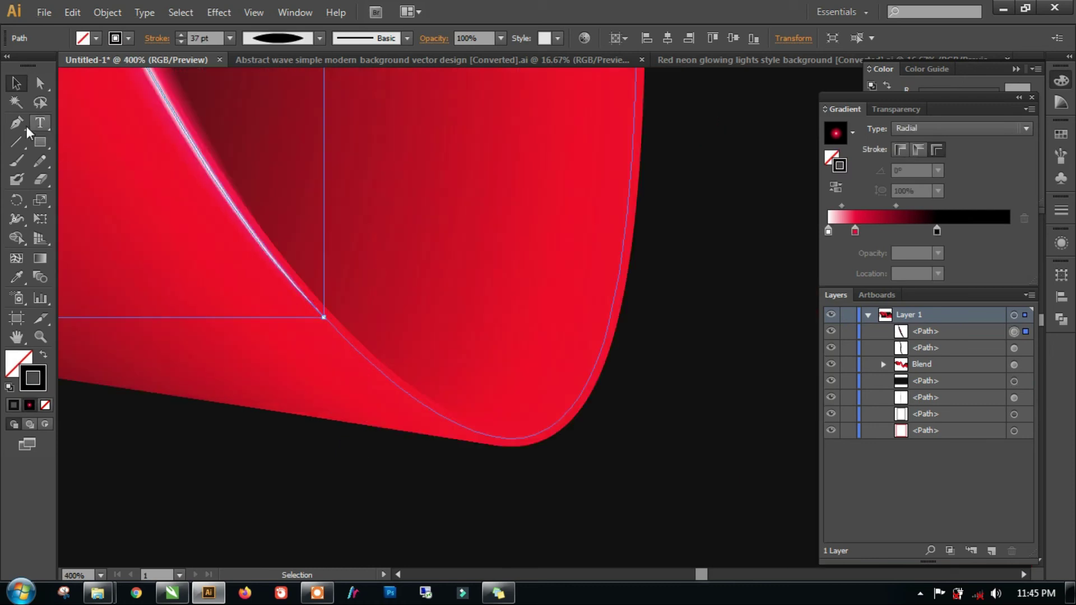
key("a")
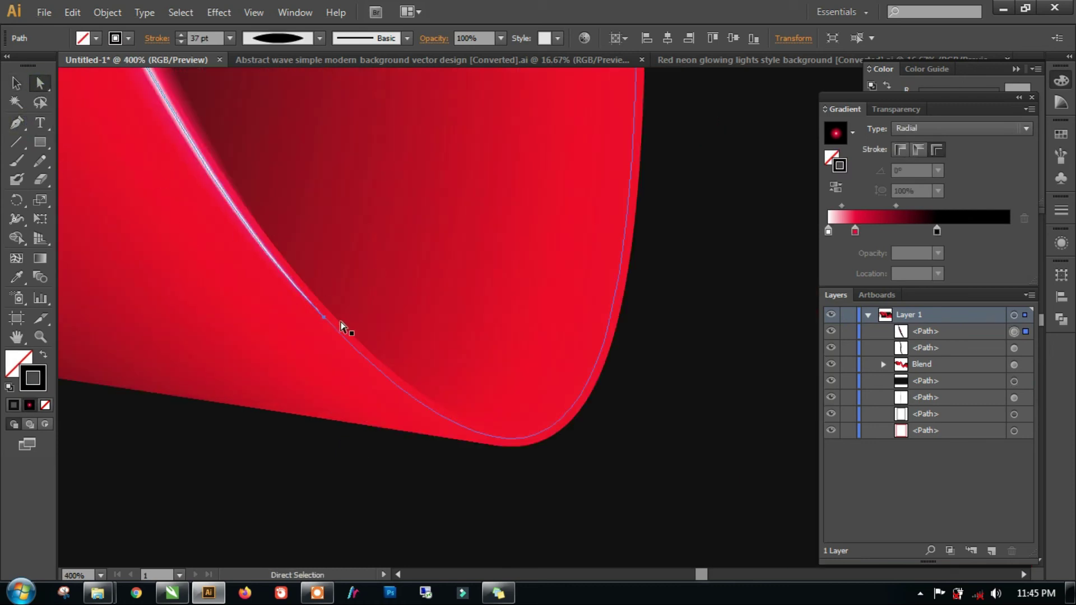
left_click_drag(324, 318, 335, 317)
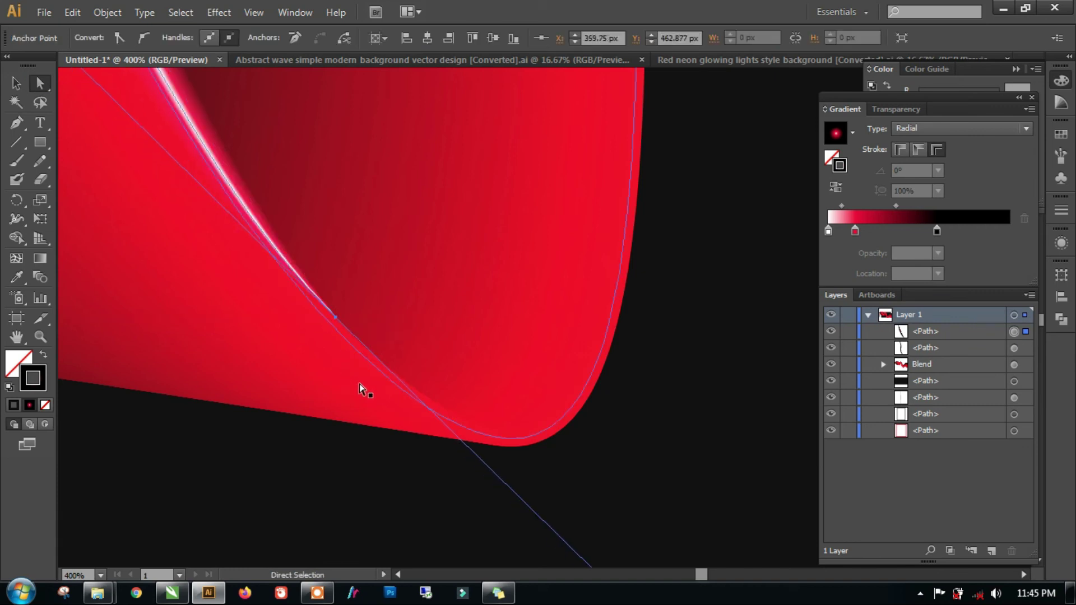
key("ctrl+minus")
key("ctrl+minus")
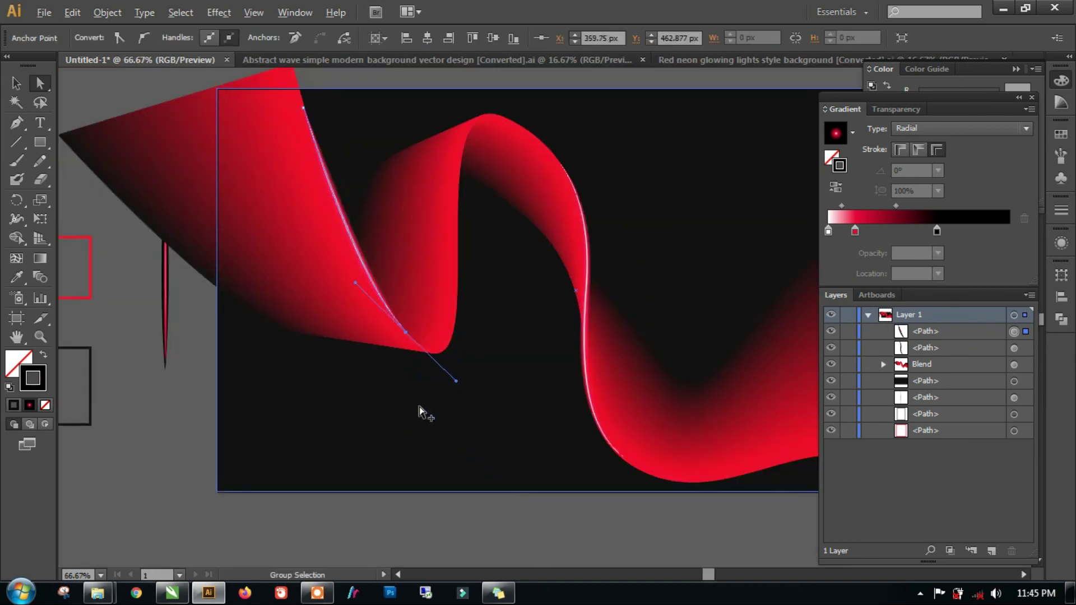
left_click(419, 406)
key("ctrl+minus")
left_click(458, 391)
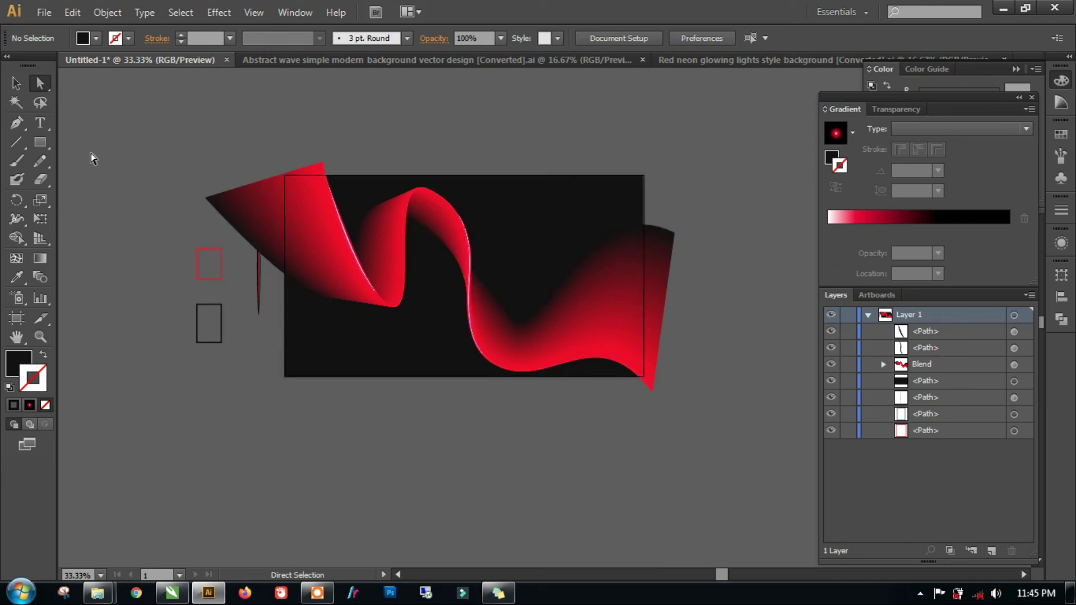
Step: Undo the accidental distortion and move the outlined rectangle and small red square further left
left_click_drag(258, 294, 168, 259)
key("ctrl+z")
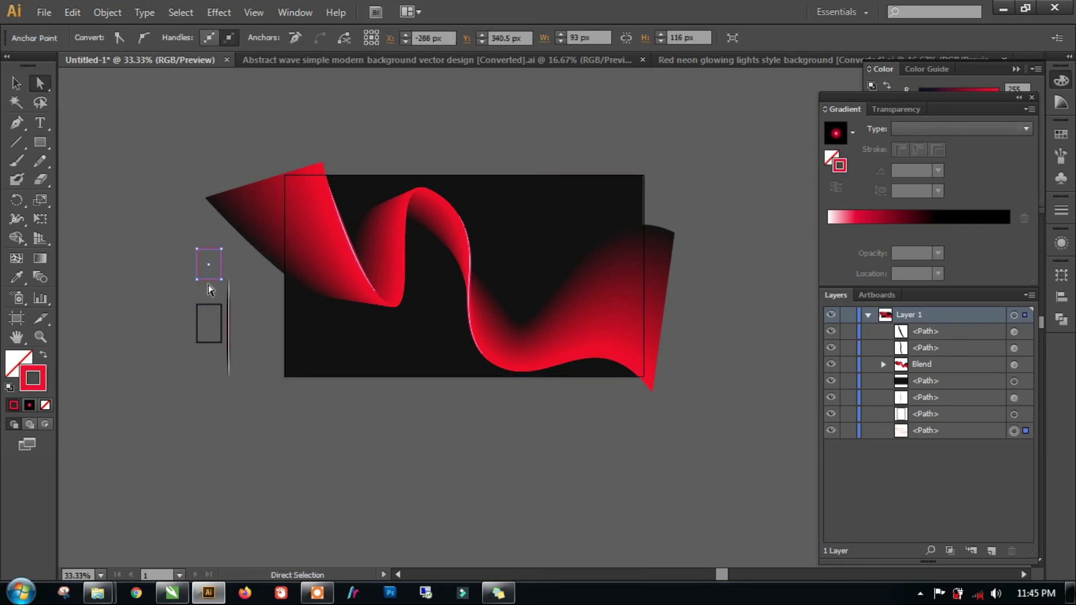
key("v")
left_click_drag(215, 308, 171, 312)
left_click_drag(214, 278, 172, 277)
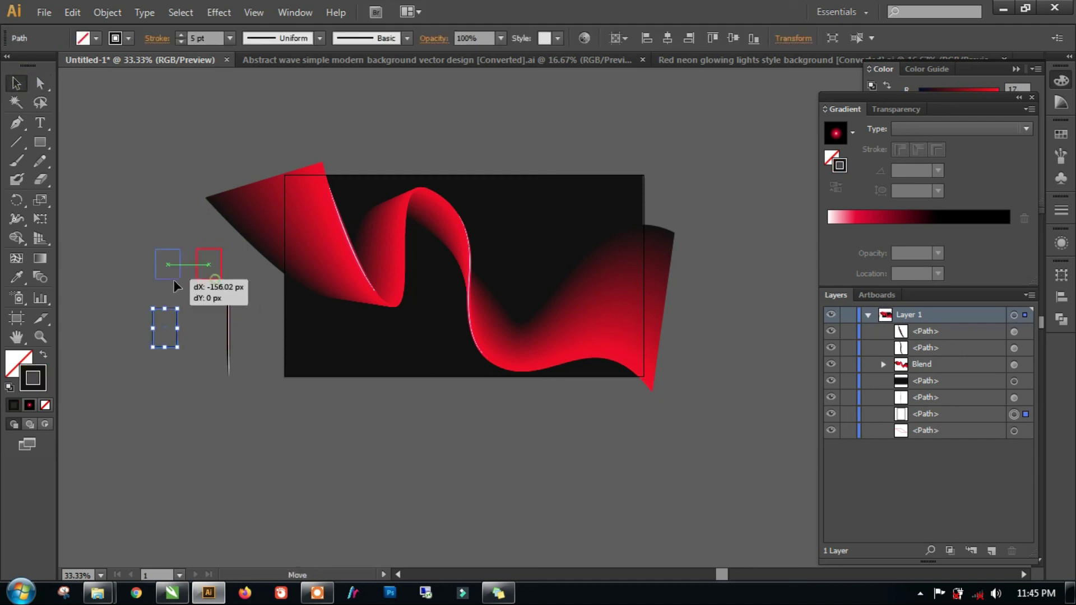
left_click(297, 392)
Step: Paste a copy of the dark background rectangle in front, move it to the top, and set its fill to None
left_click(620, 212)
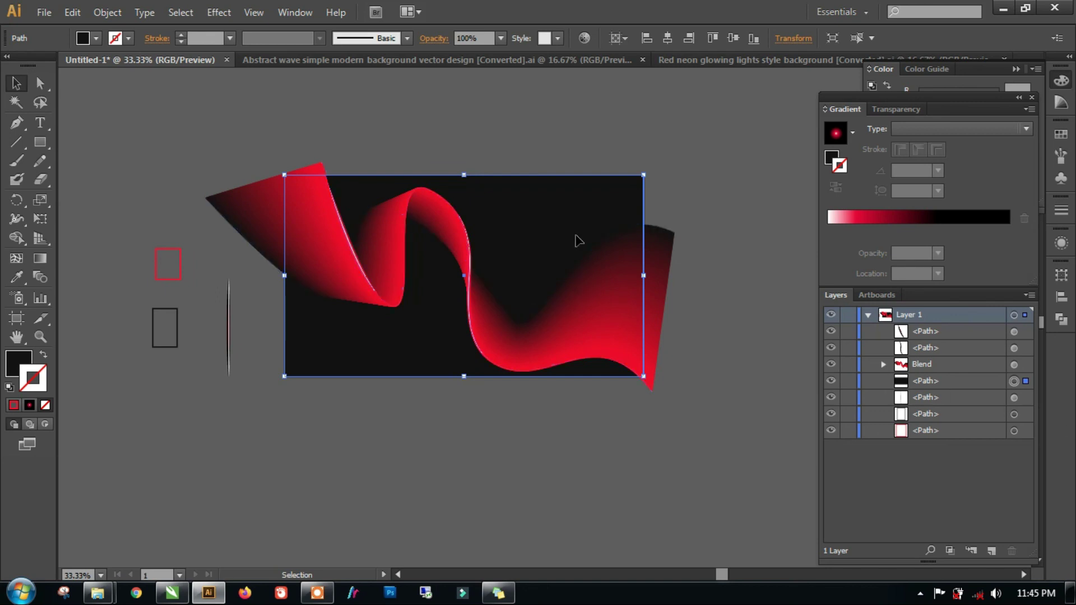
left_click(105, 12)
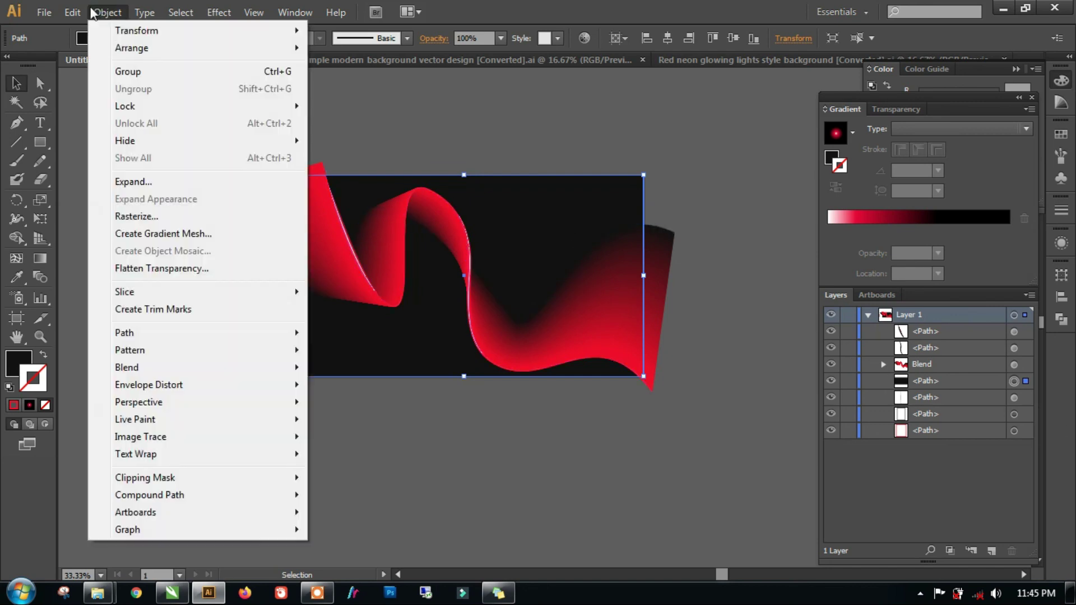
left_click(104, 89)
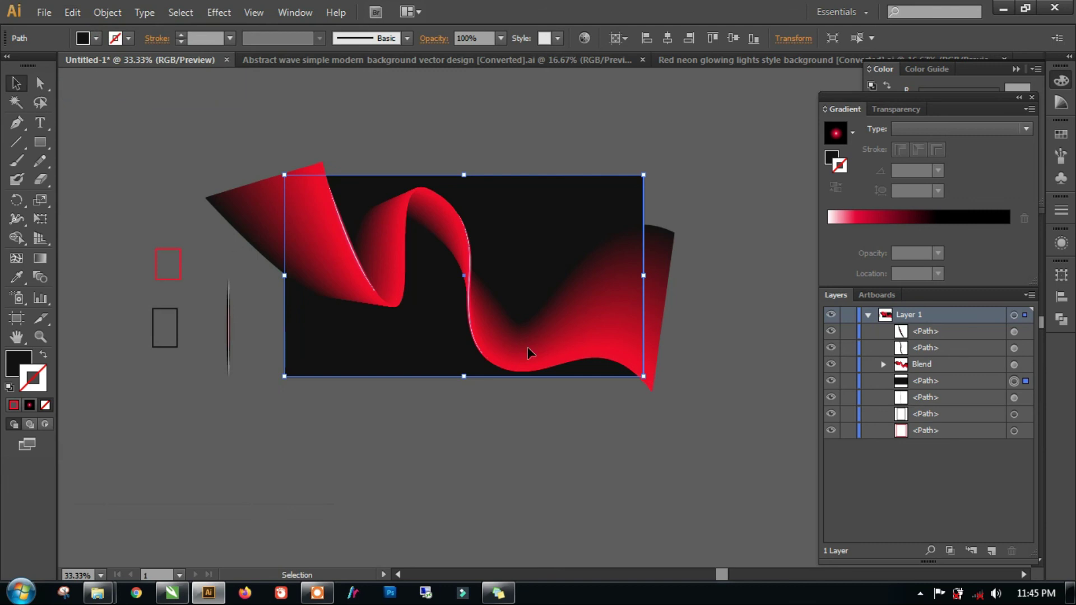
left_click(72, 12)
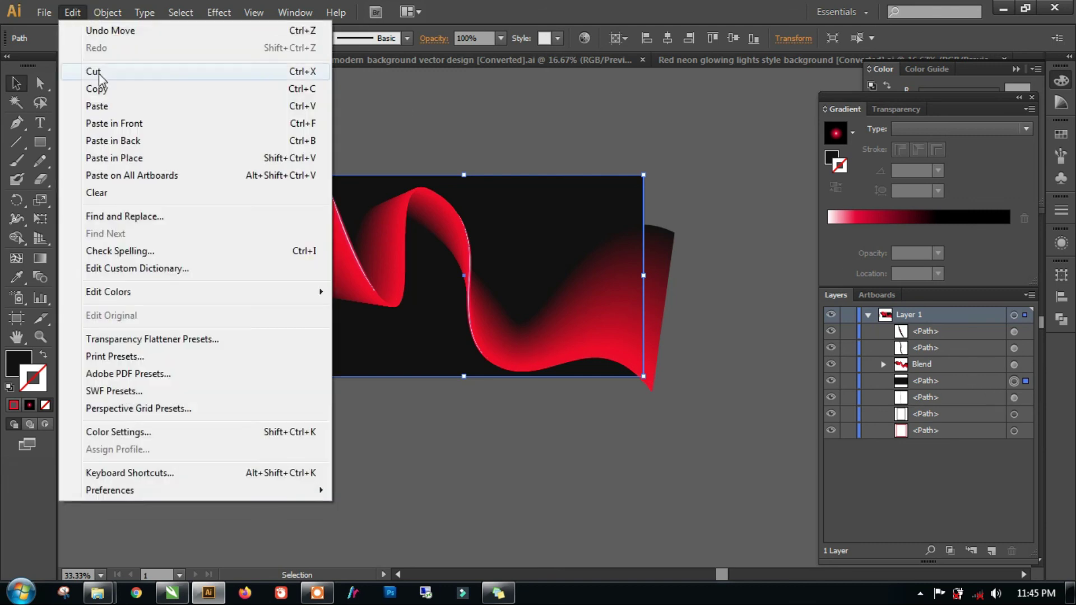
left_click(116, 124)
mouse_move(969, 382)
left_mouse_down()
mouse_move(990, 321)
mouse_move(994, 329)
left_mouse_up()
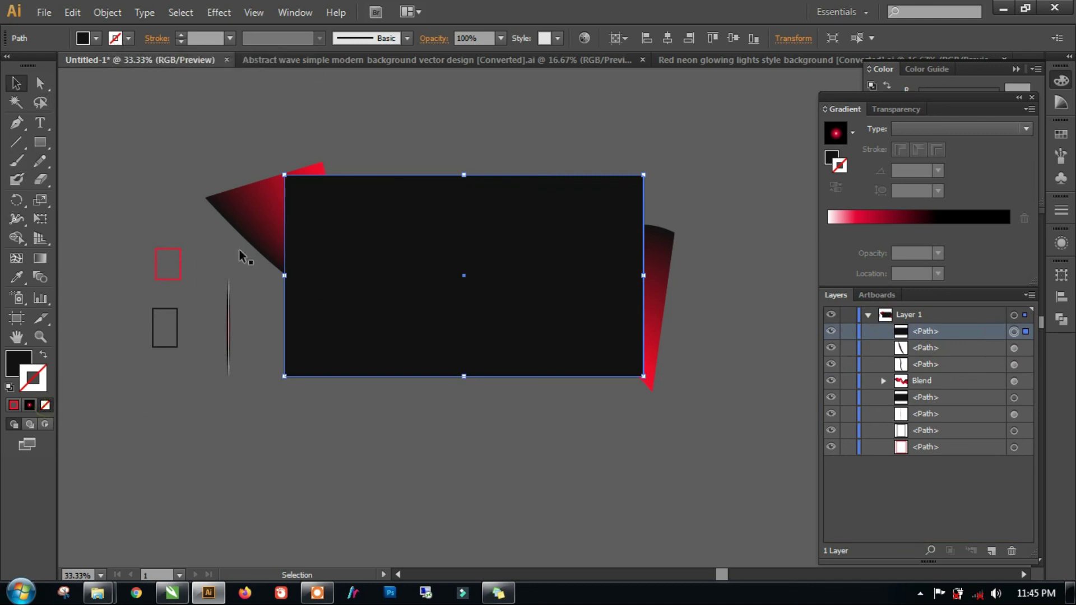
left_click(46, 405)
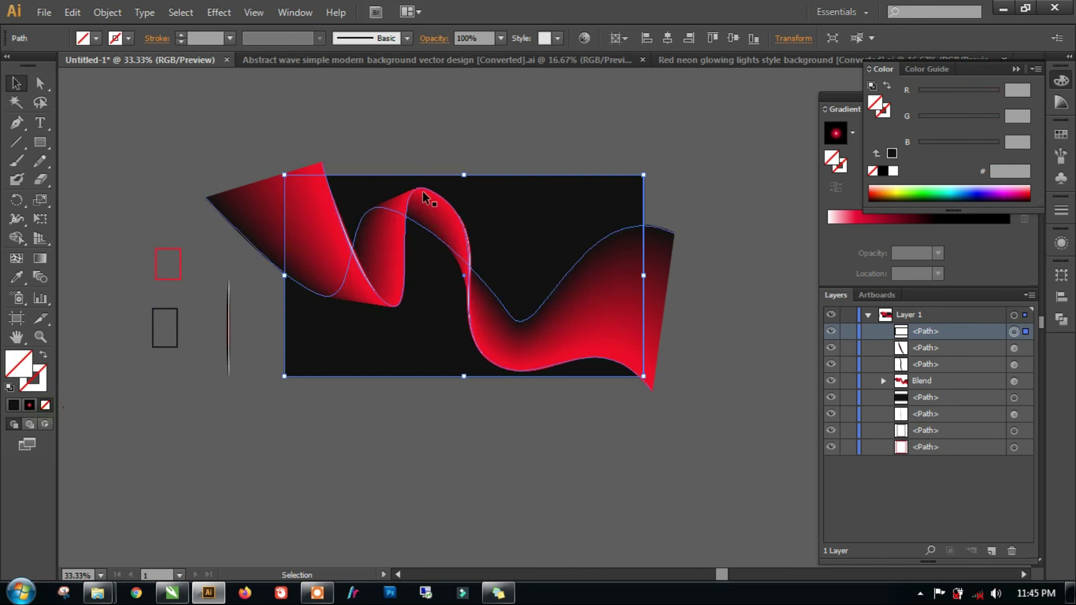
Step: Group the ribbon blend with its highlights and clip the group to the rectangle copy
left_click(1014, 347)
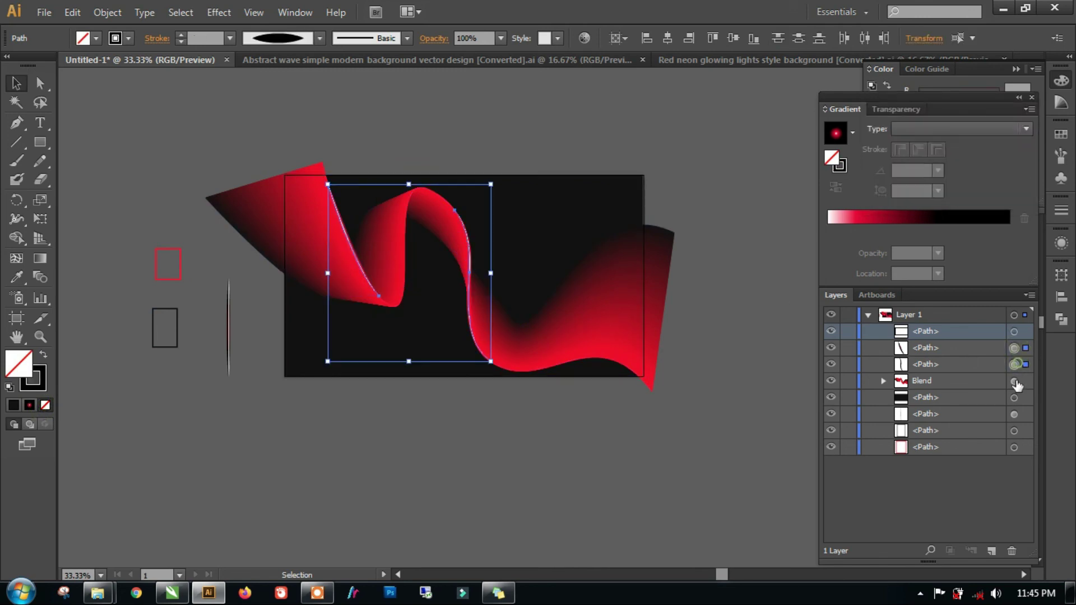
left_click(1014, 382, "shift")
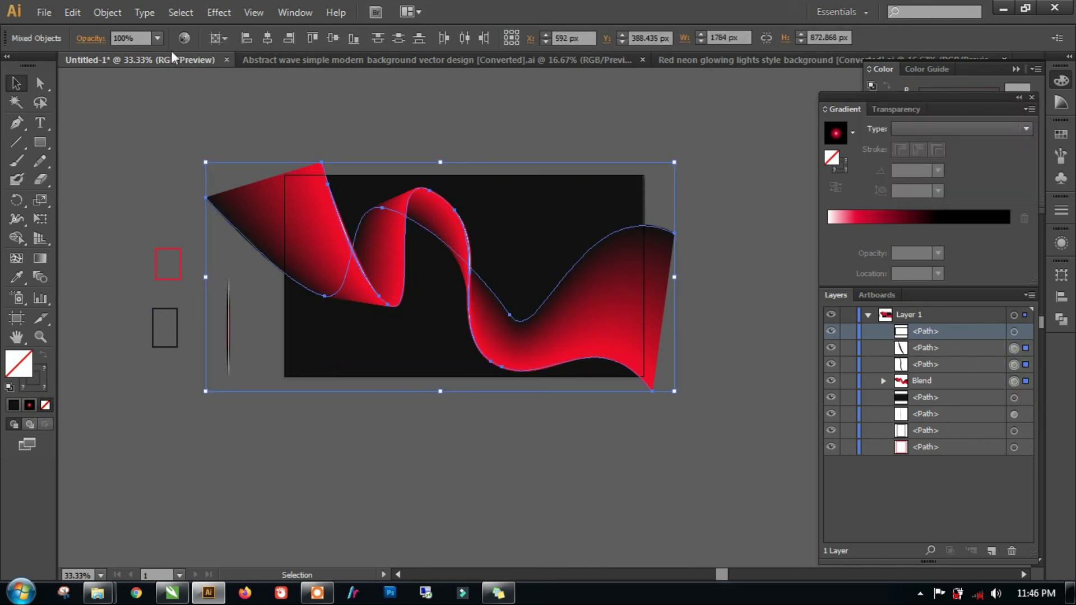
left_click(108, 12)
left_click(126, 73)
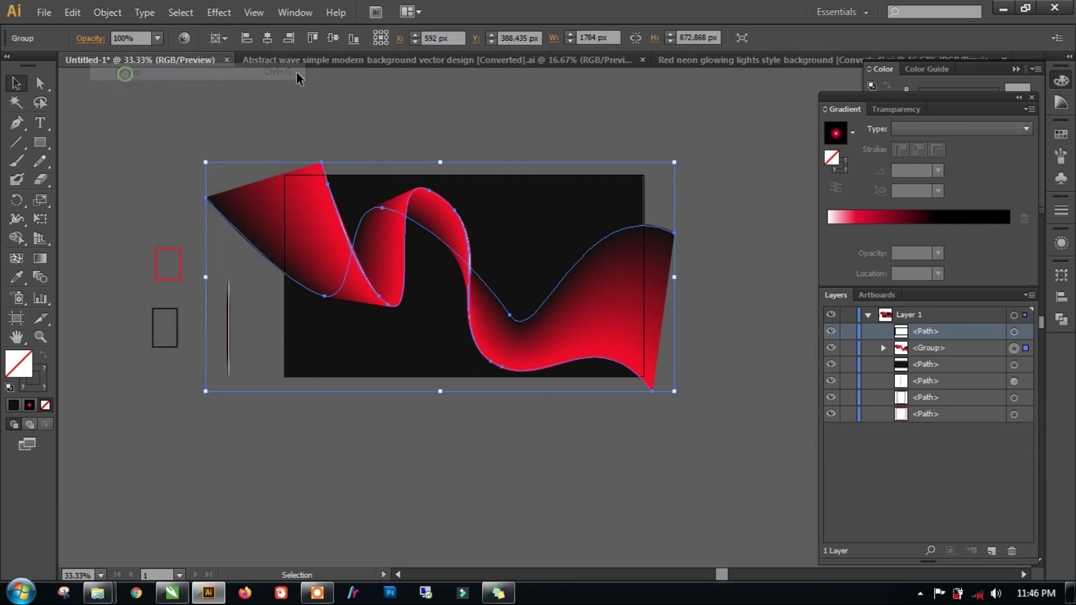
left_click(1014, 333, "shift")
left_click(115, 13)
mouse_move(144, 477)
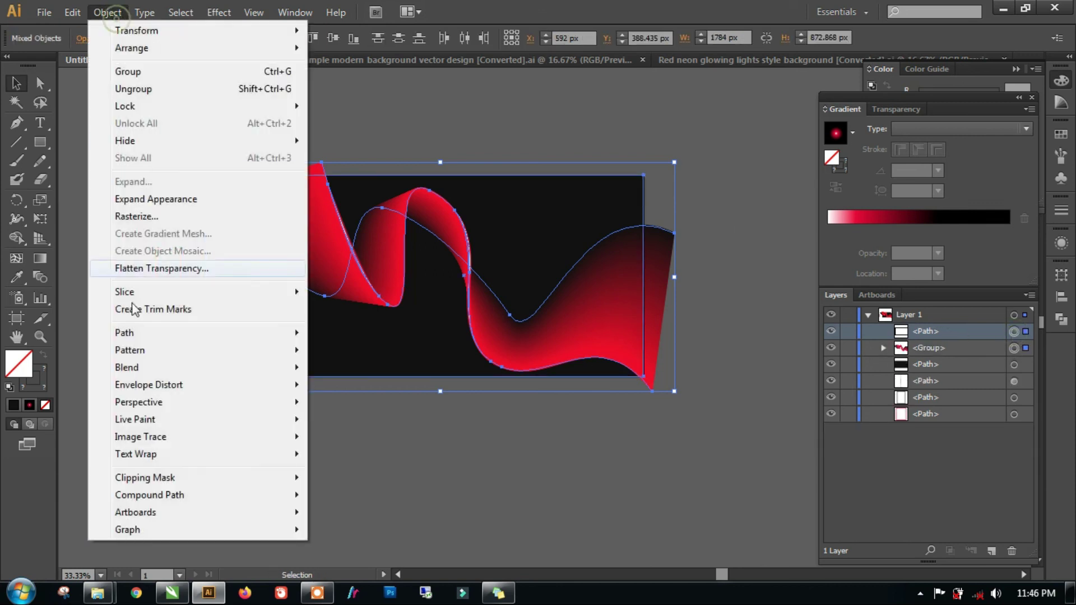
left_click(342, 478)
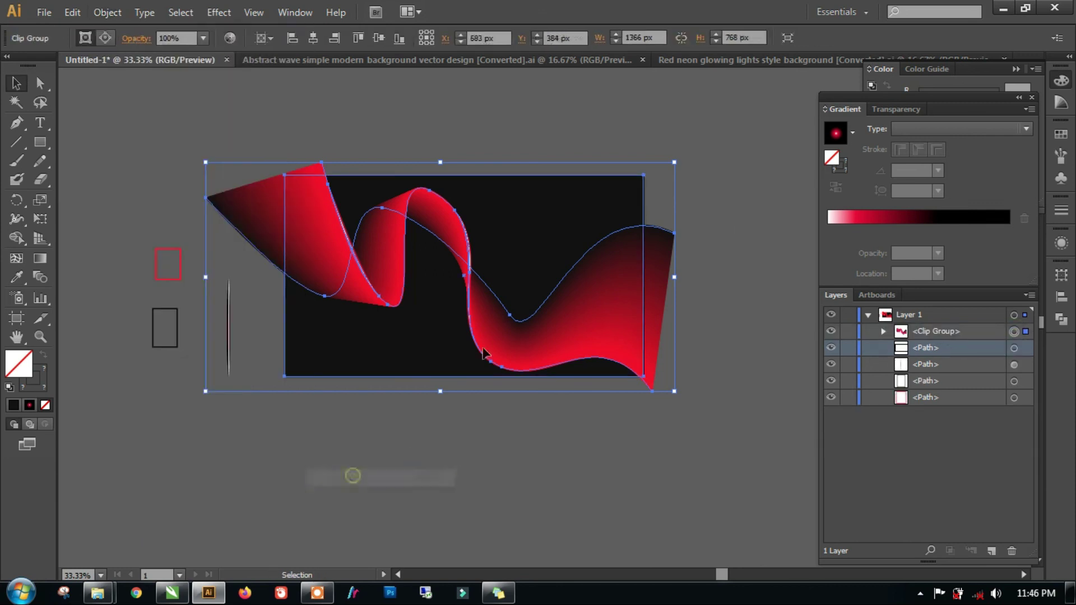
left_click(536, 439)
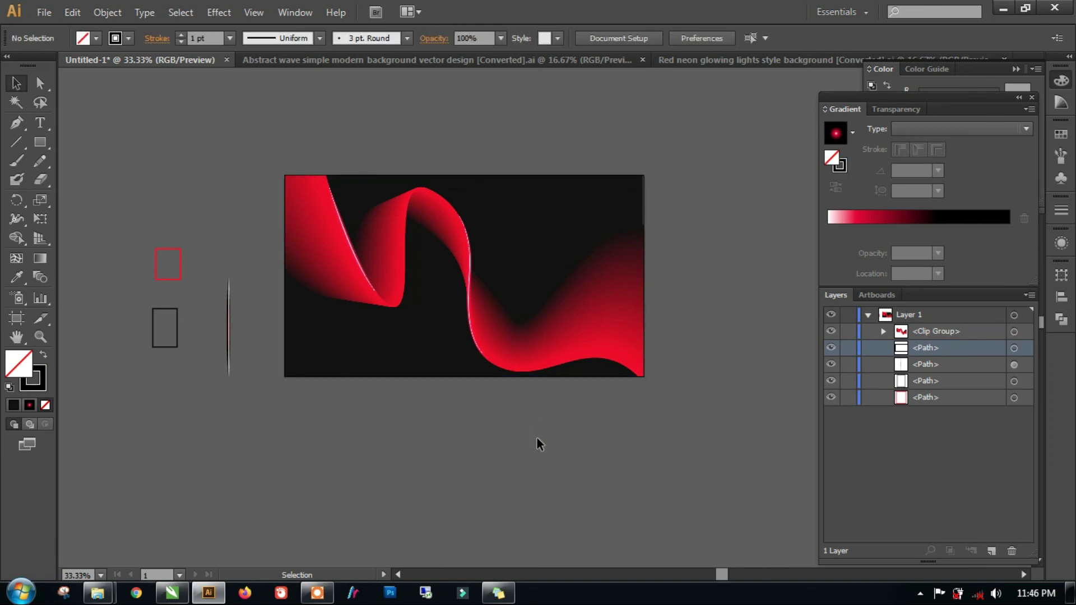